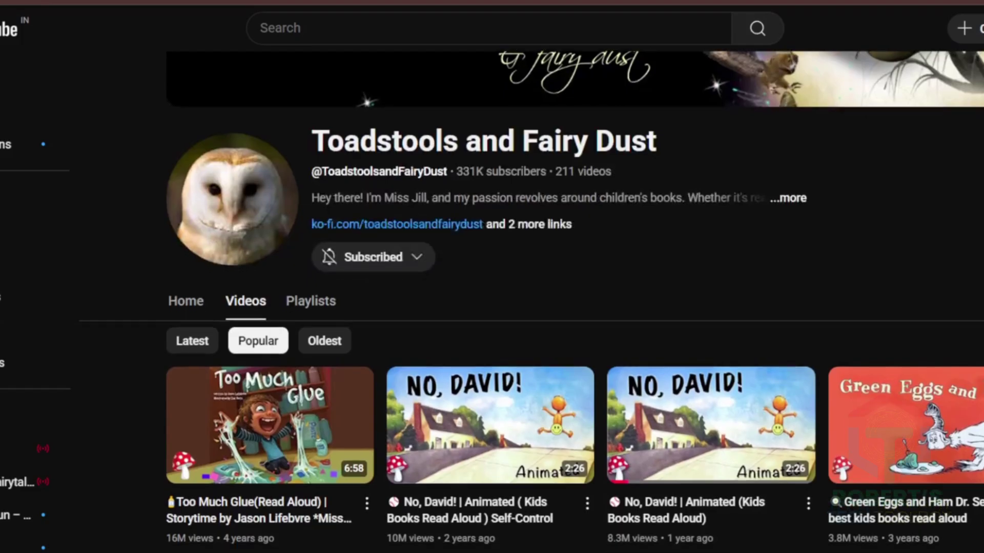
- Start a new AI-generated single standalone picture book from the AI Picture book sidebar
scroll(492, 307, "down", 2)
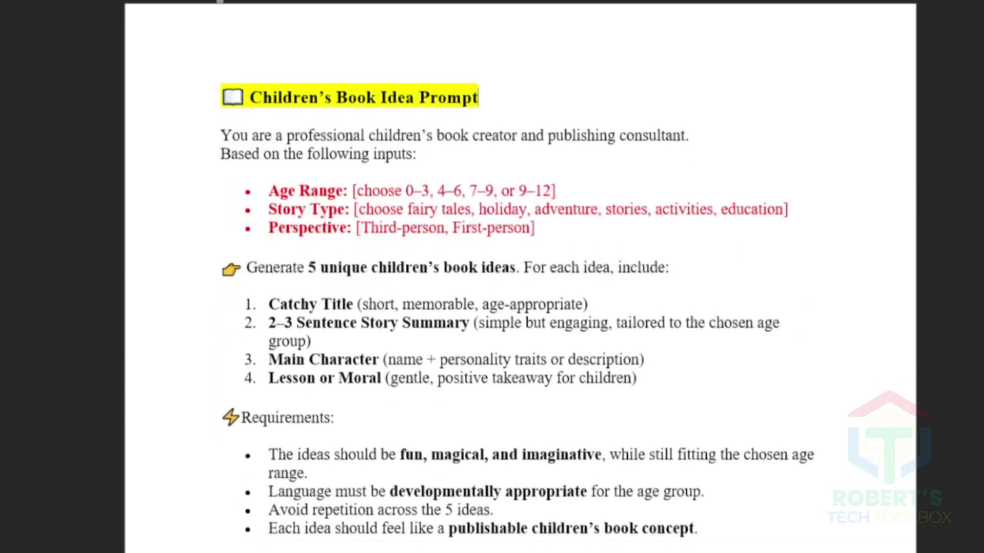
scroll(520, 276, "down", 5)
scroll(520, 276, "down", 6)
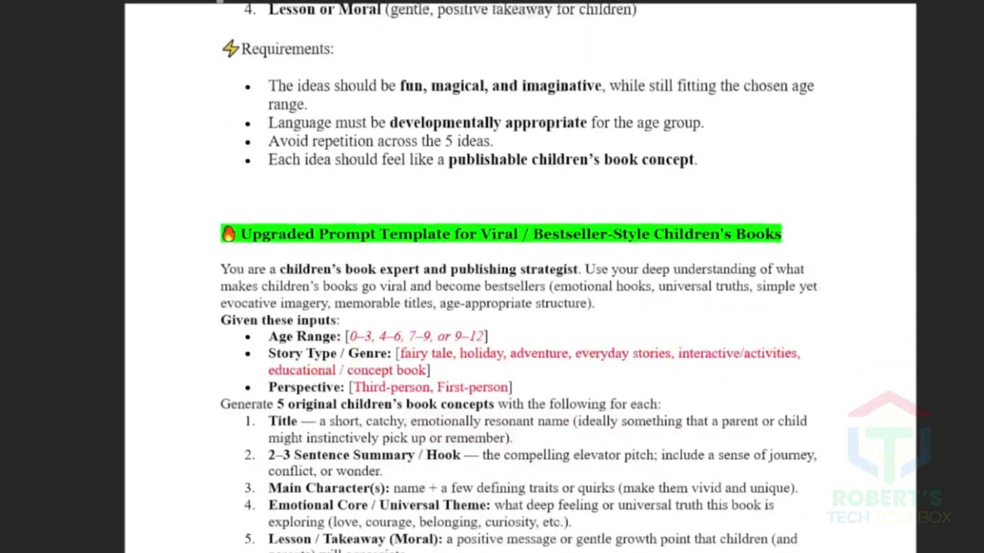
scroll(520, 276, "down", 10)
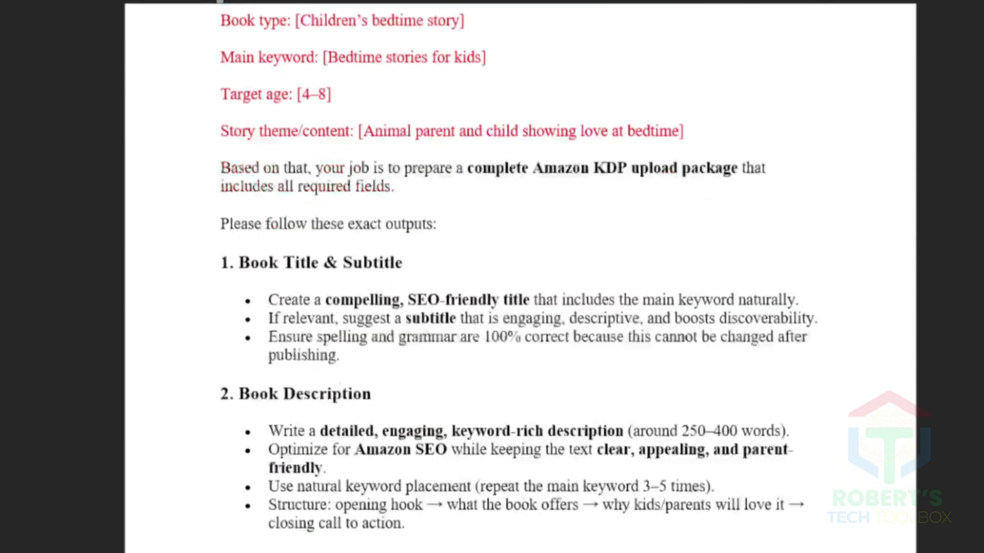
scroll(520, 276, "down", 10)
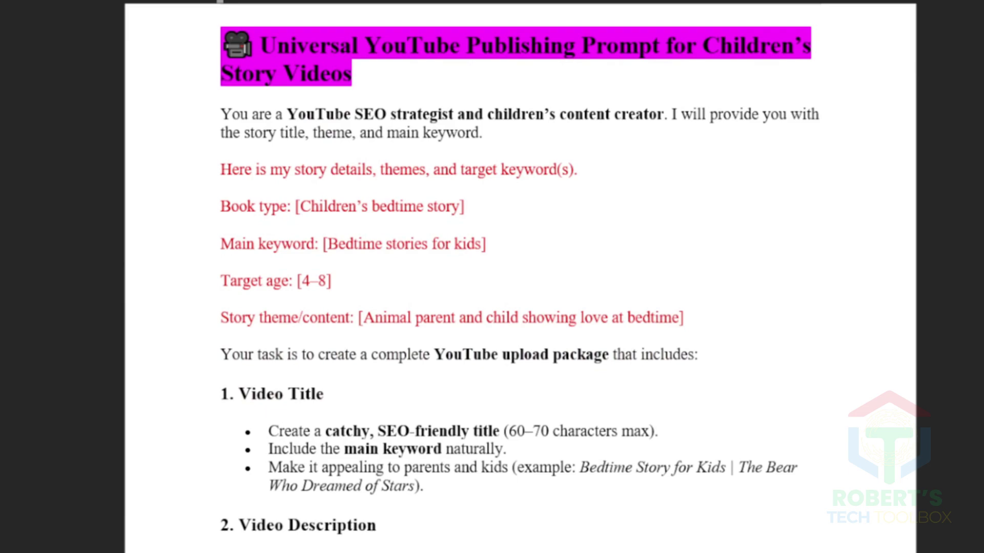
scroll(520, 277, "down", 4)
scroll(520, 277, "down", 3)
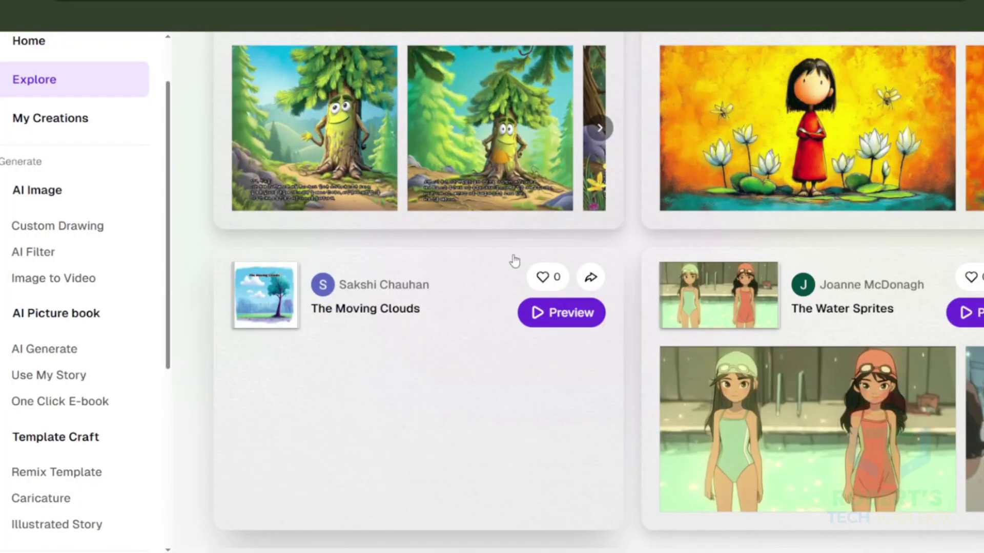
scroll(113, 330, "down", 1)
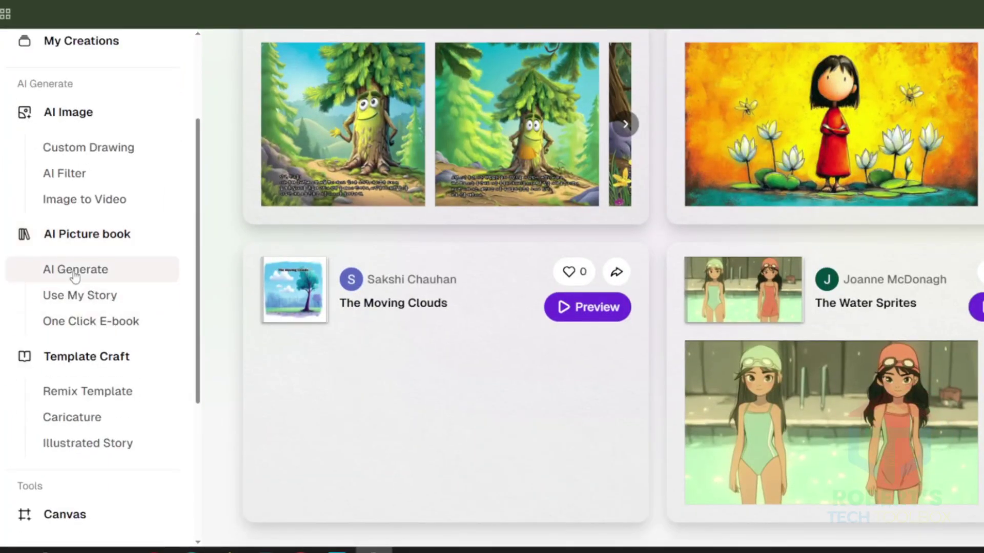
left_click(75, 276)
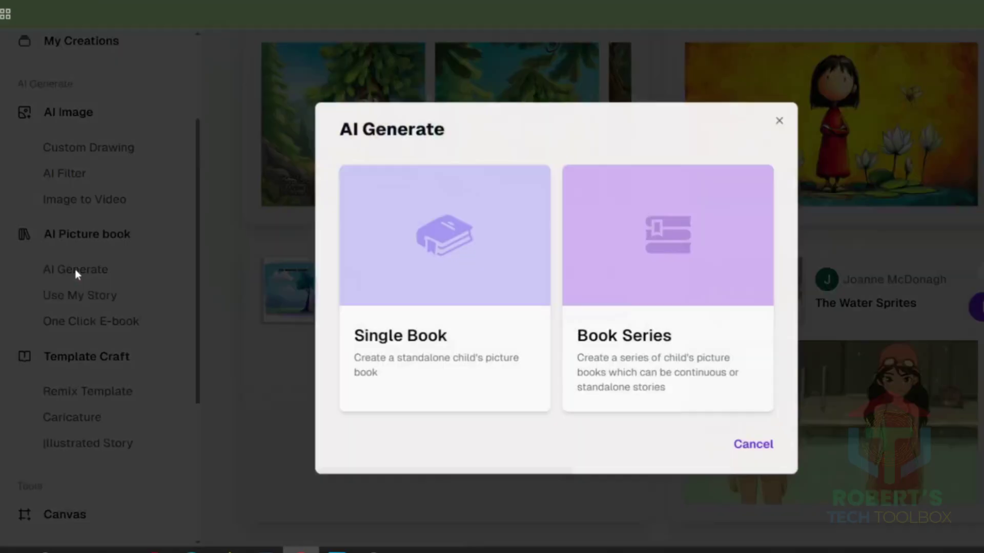
left_click(461, 270)
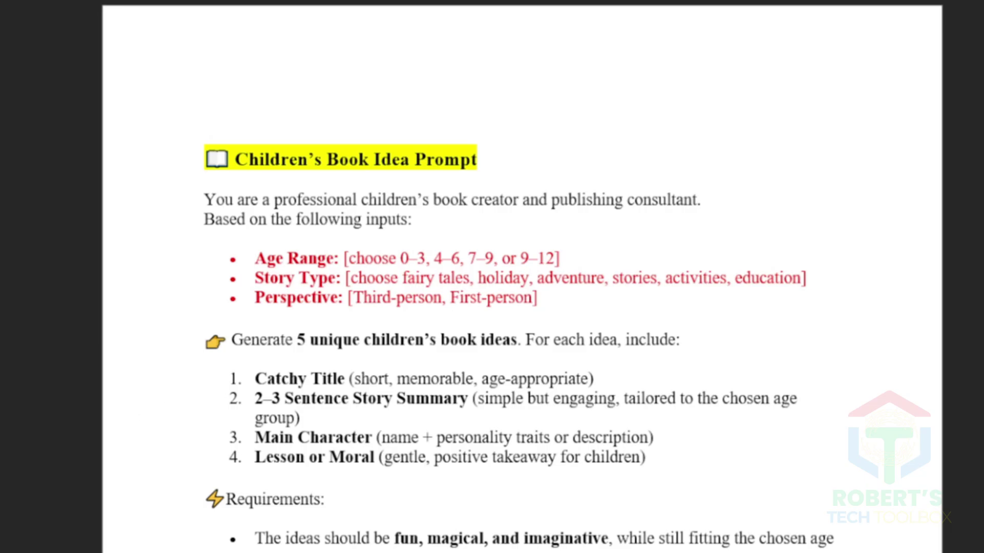
- Copy the Upgraded Prompt Template text down to the last bestselling-touches bullet
scroll(717, 410, "down", 15)
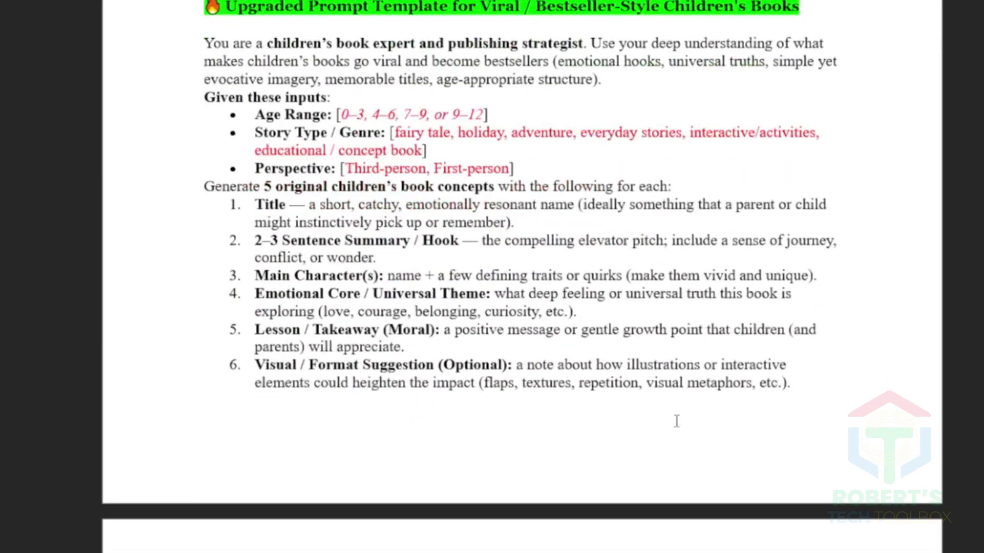
left_click_drag(213, 43, 535, 529)
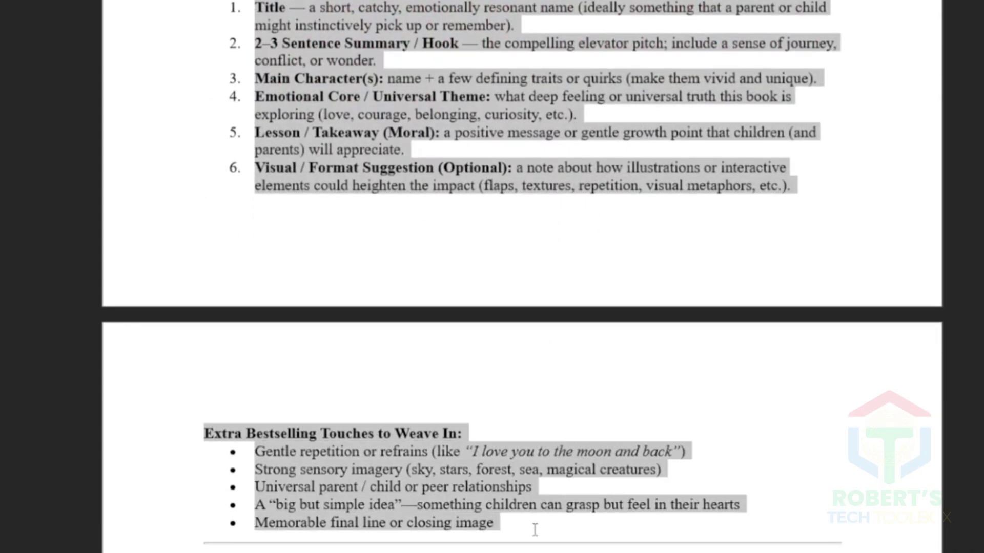
right_click(535, 530)
left_click(377, 274)
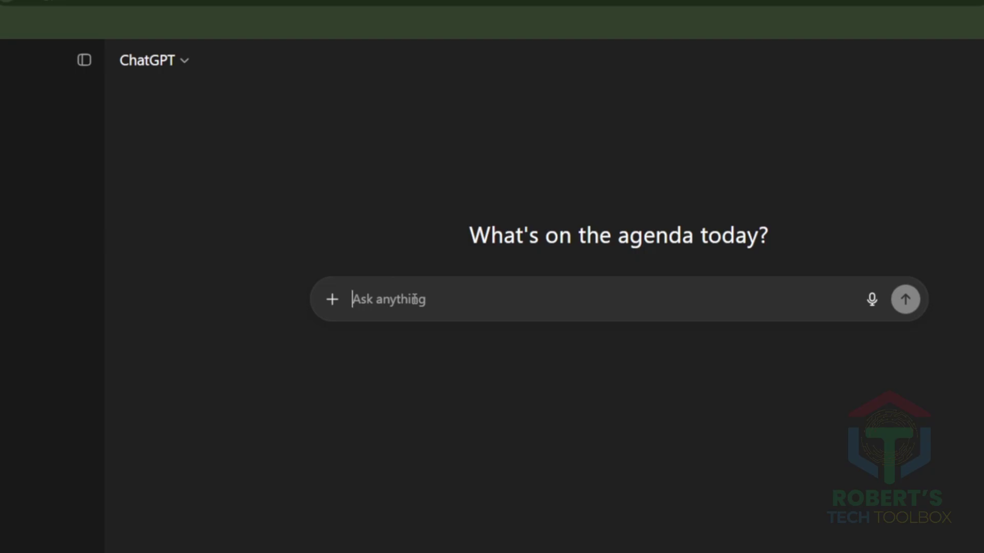
- Paste the book-idea prompt, trim the genres to everyday stories, and send it
key("ctrl+v")
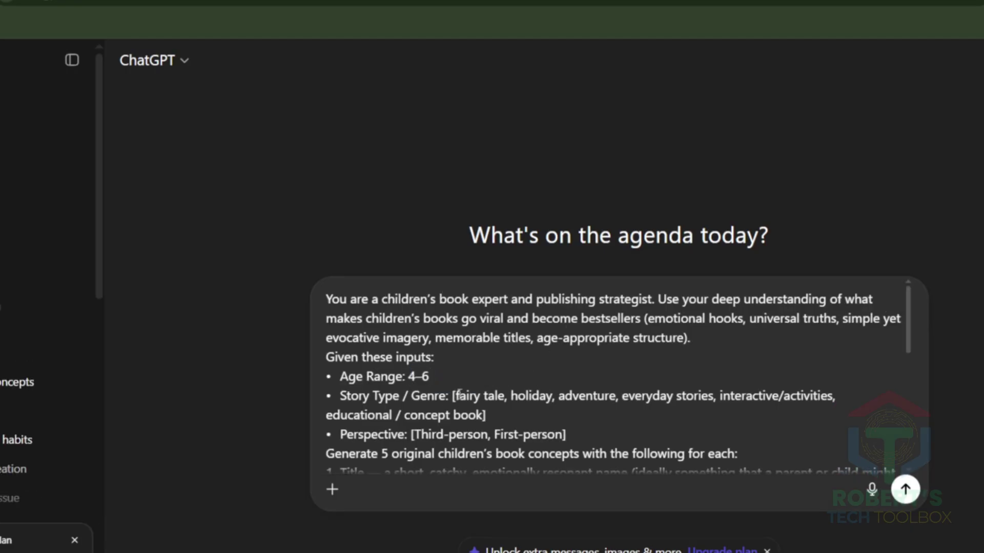
key("BackSpace")
left_click_drag(547, 396, 825, 396)
key("BackSpace")
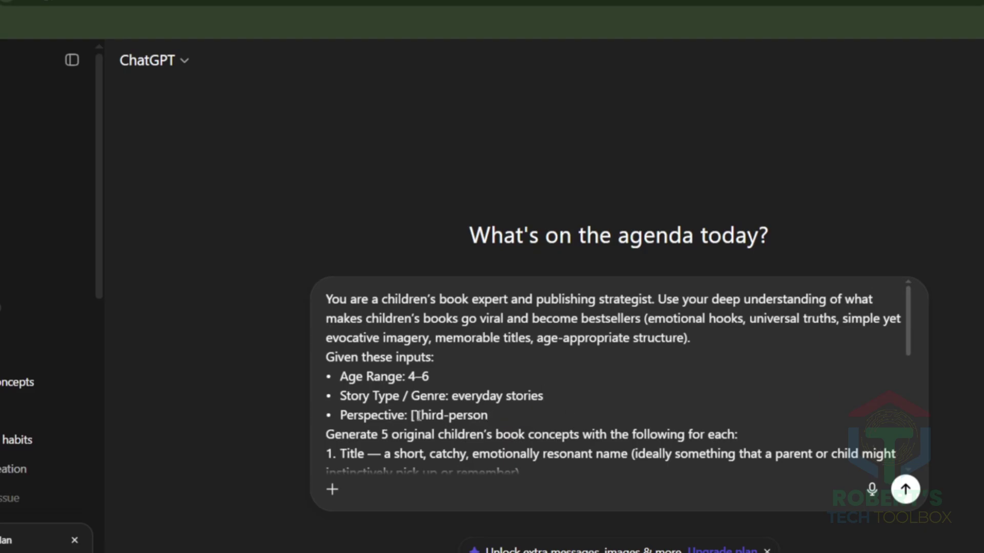
key("Return")
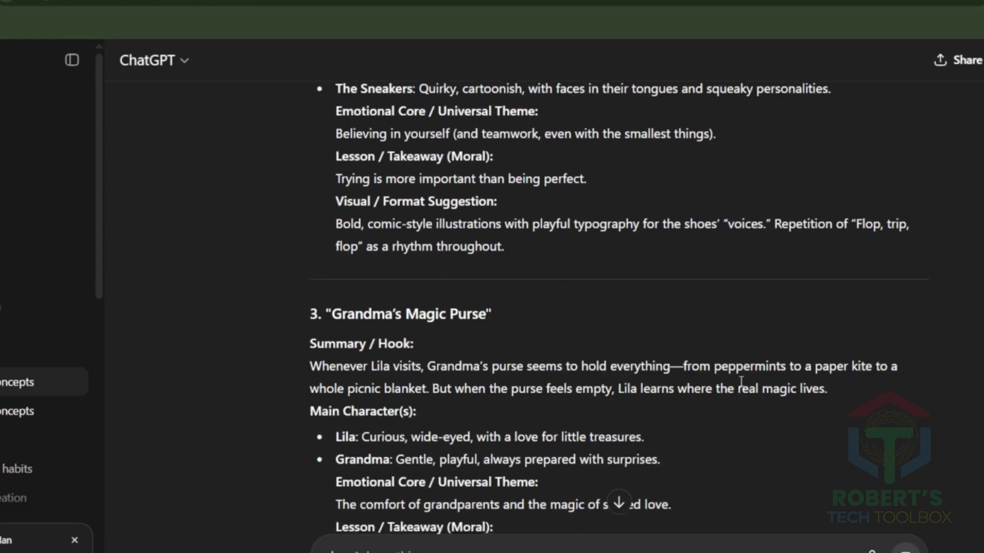
- Resend the prompt for fresh concepts and select the 'If I Could Catch the Stars' concept text
scroll(776, 405, "up", 15)
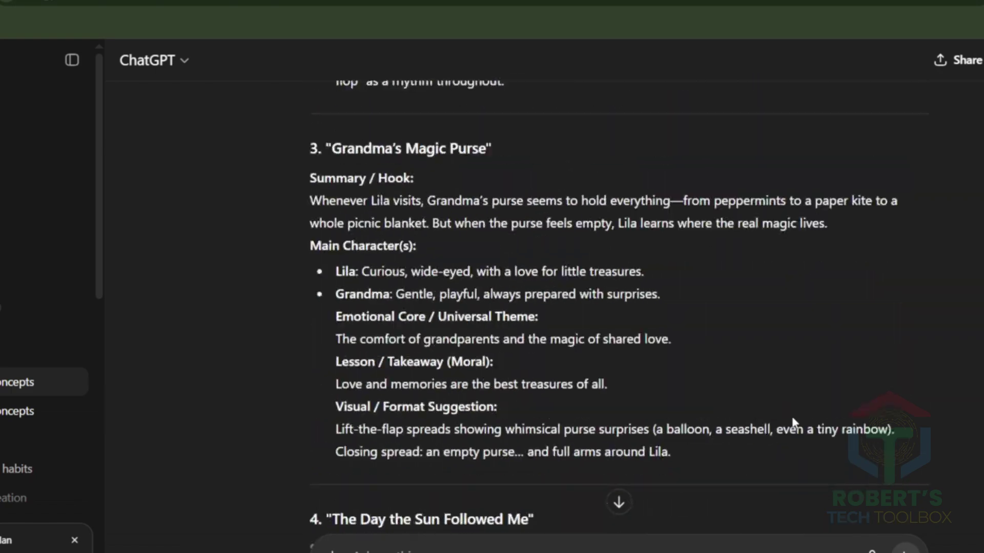
scroll(605, 321, "down", 15)
key("ctrl+v")
key("Return")
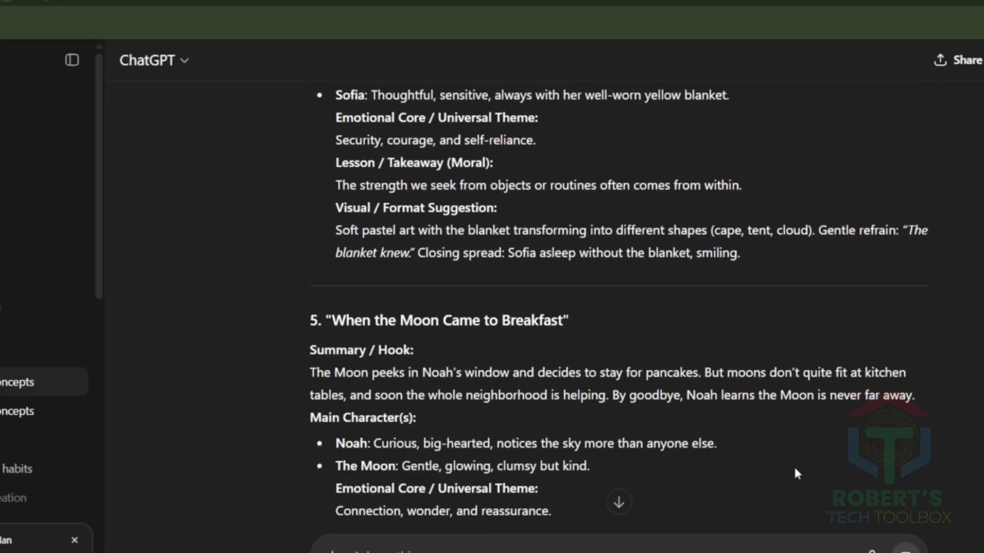
scroll(328, 161, "up", 15)
left_click_drag(328, 160, 865, 461)
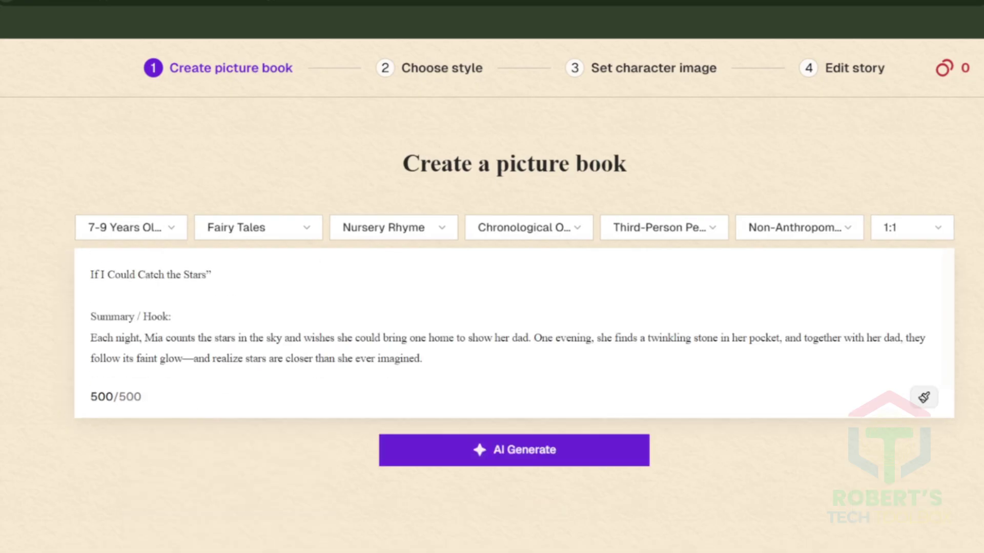
- Set reader age 4–6, type Stories, theme Character Education, third person, non-anthropomorphic characters, size 3:4
left_click(132, 230)
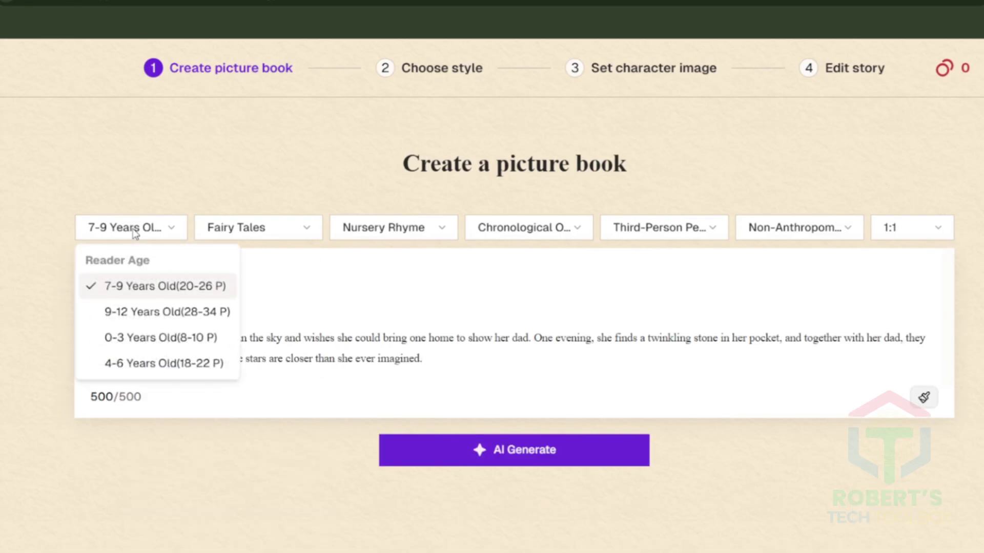
left_click(177, 364)
left_click(319, 228)
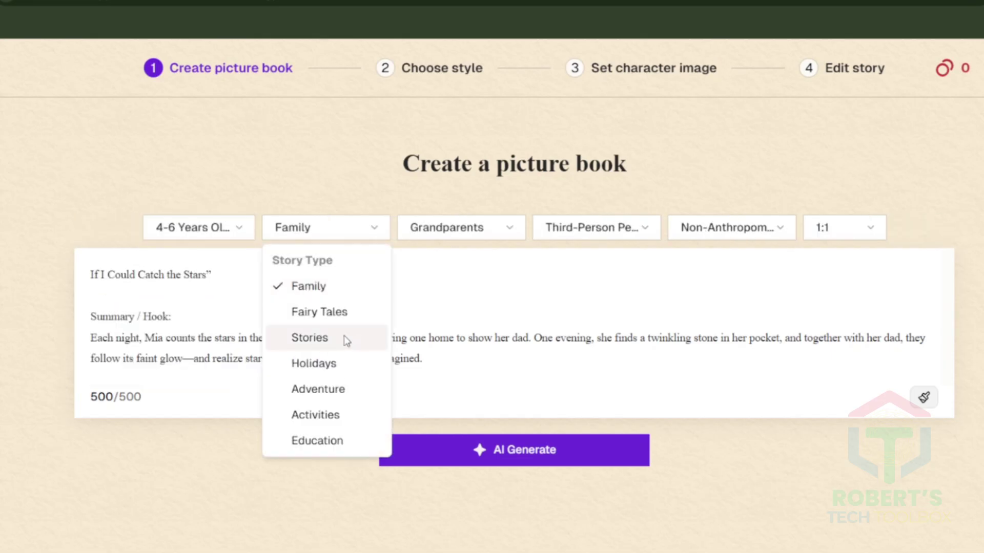
left_click(315, 347)
left_click(436, 234)
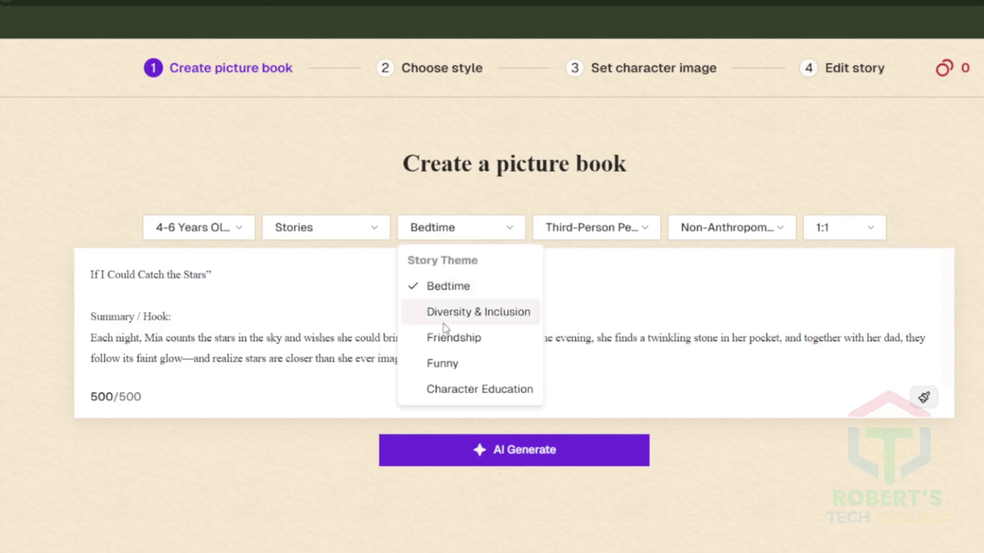
left_click(477, 391)
left_click(581, 235)
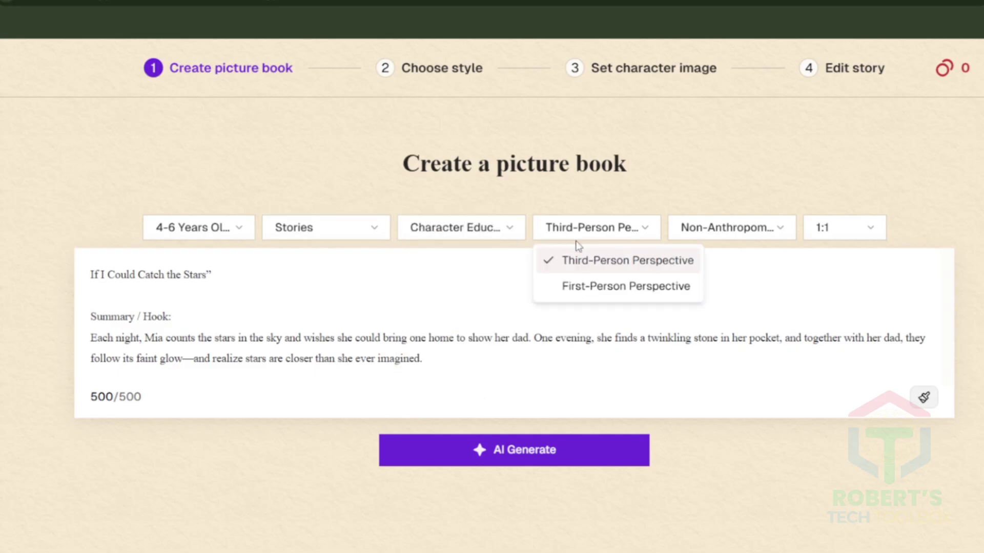
left_click(592, 262)
left_click(693, 230)
left_click(749, 262)
left_click(846, 231)
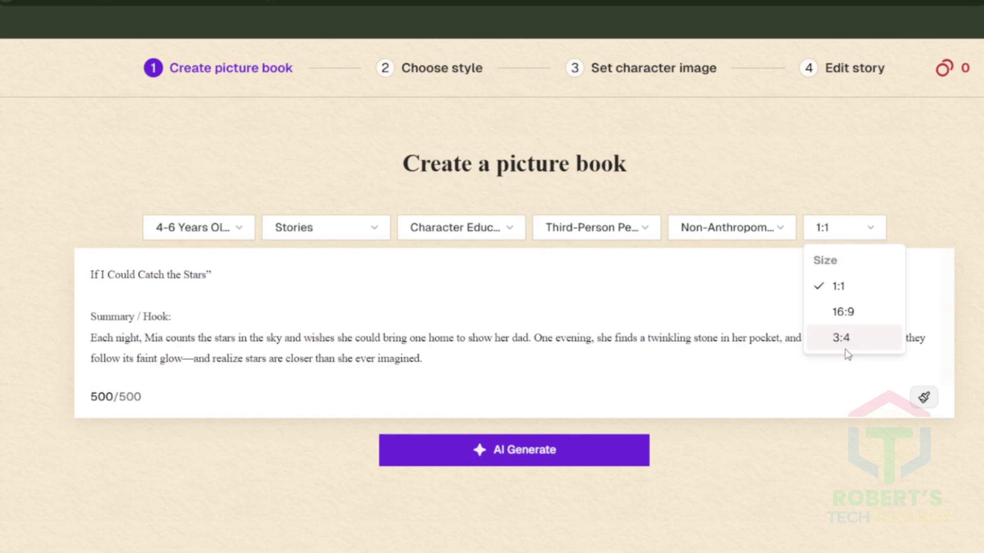
- Generate the full story from the summary and extract its characters
left_click(457, 455)
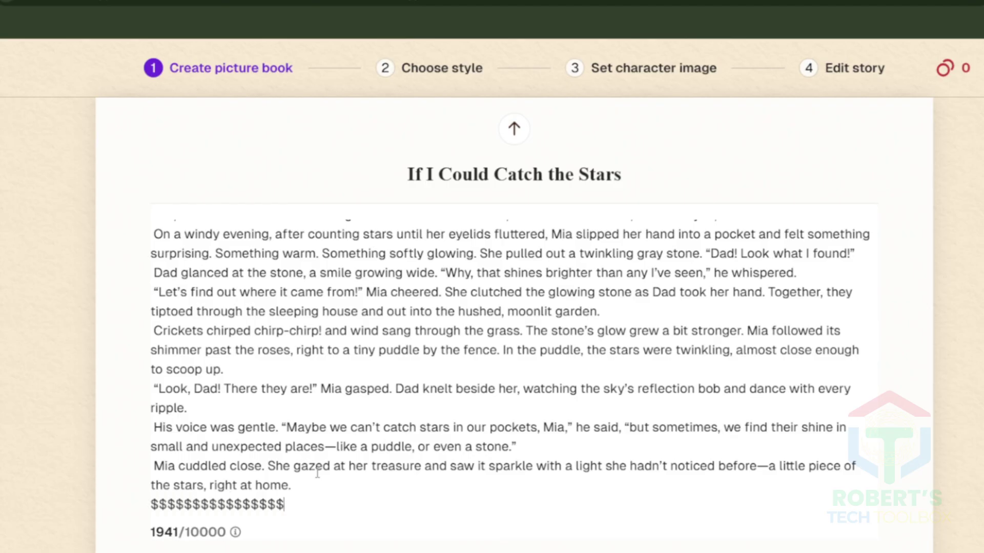
scroll(317, 473, "down", 1)
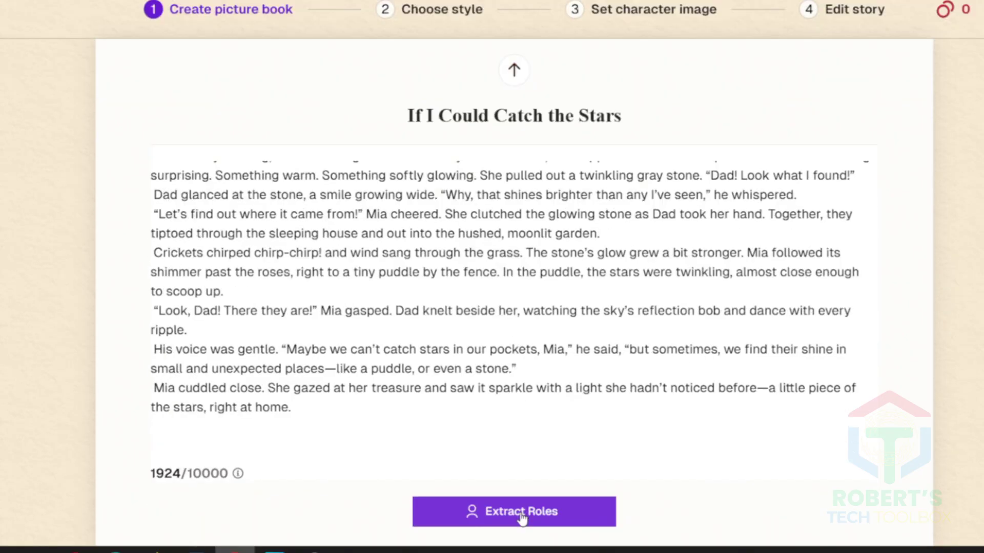
left_click(514, 511)
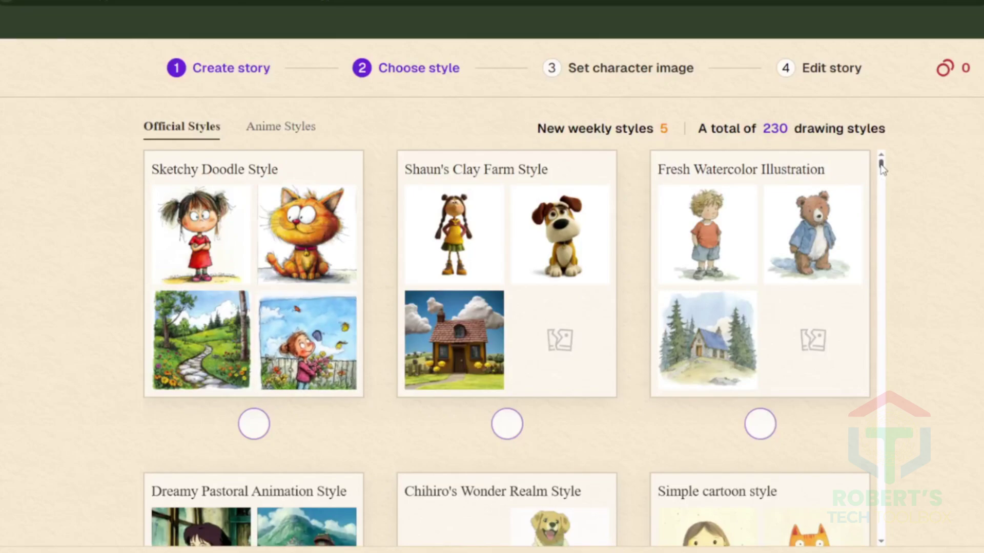
- Choose Simple cartoon style from the Official Styles grid for the illustrations
left_click_drag(881, 167, 874, 528)
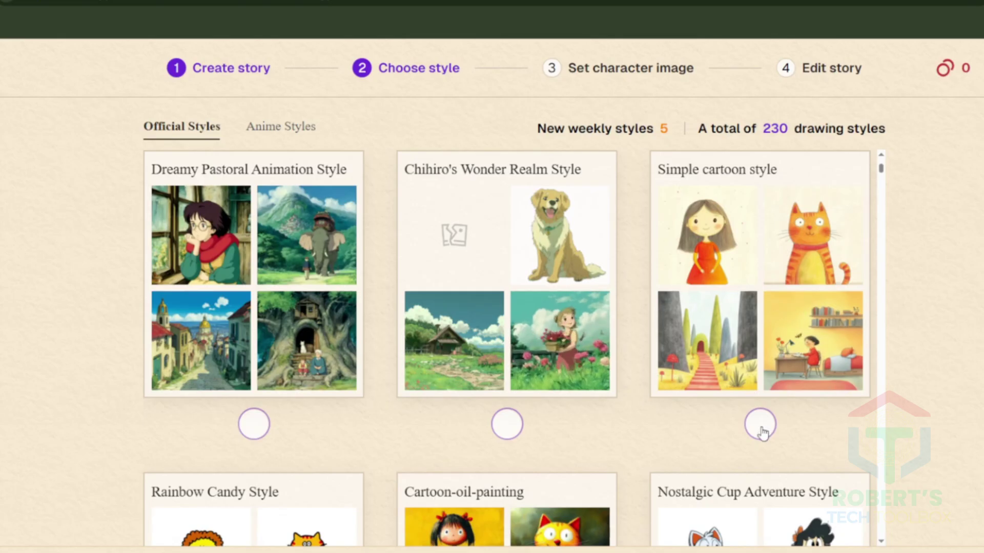
left_click(760, 425)
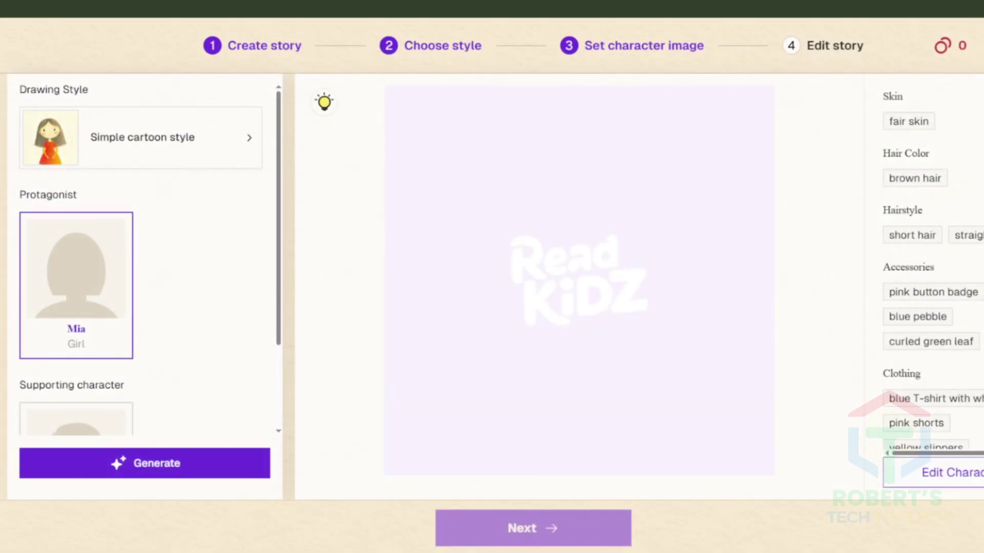
- Generate portrait options for Mia and choose the first one
scroll(211, 305, "down", 2)
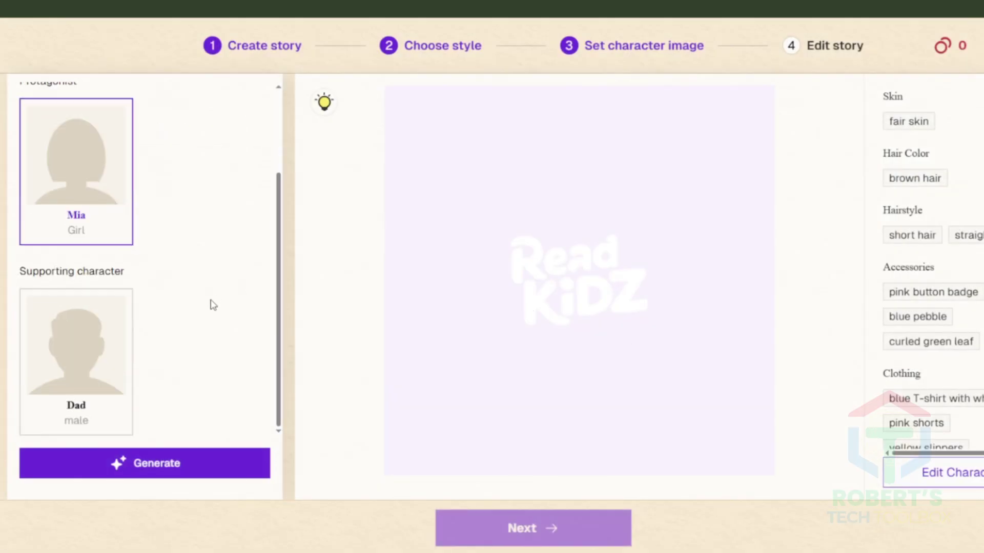
scroll(210, 306, "up", 1)
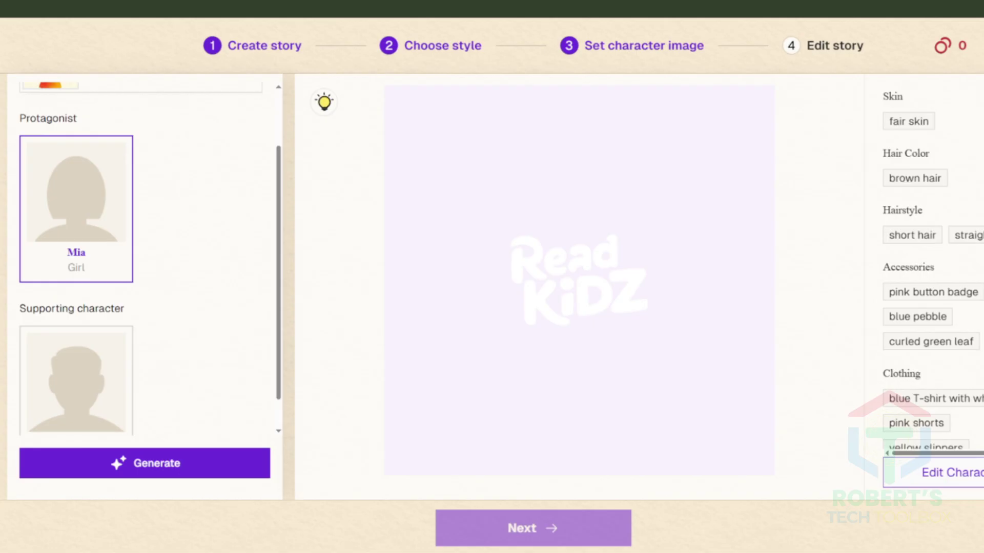
scroll(143, 282, "down", 1)
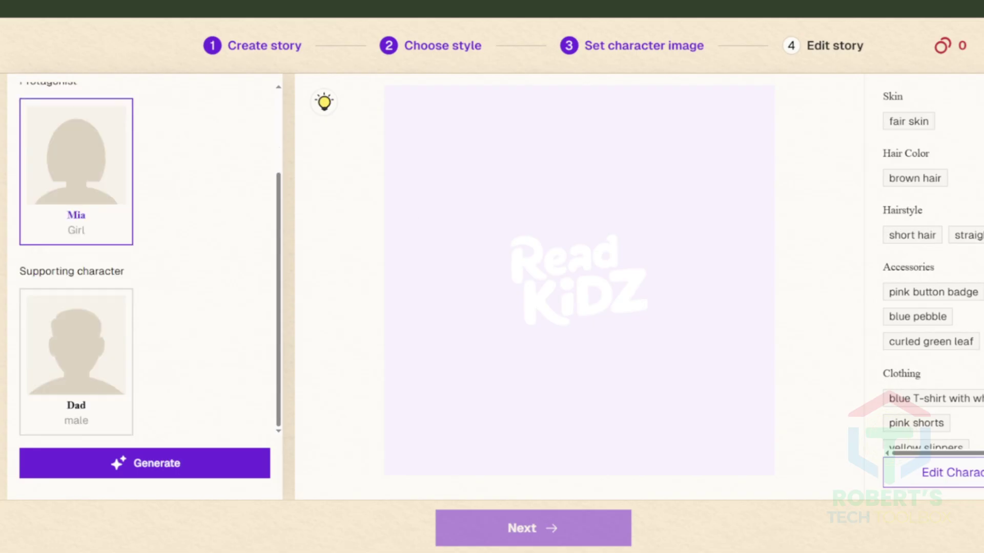
left_click(80, 359)
left_click(72, 160)
left_click(164, 468)
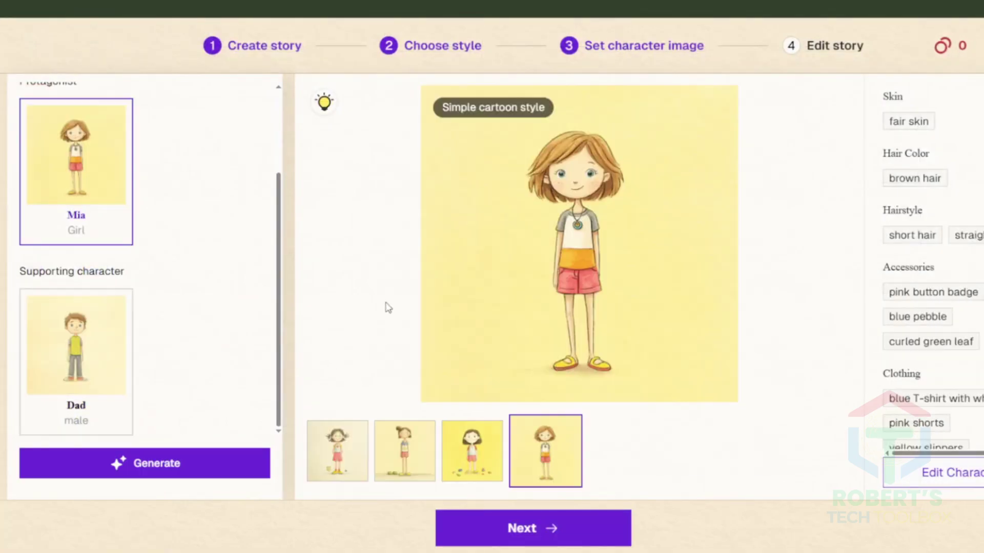
left_click(357, 460)
left_click(409, 451)
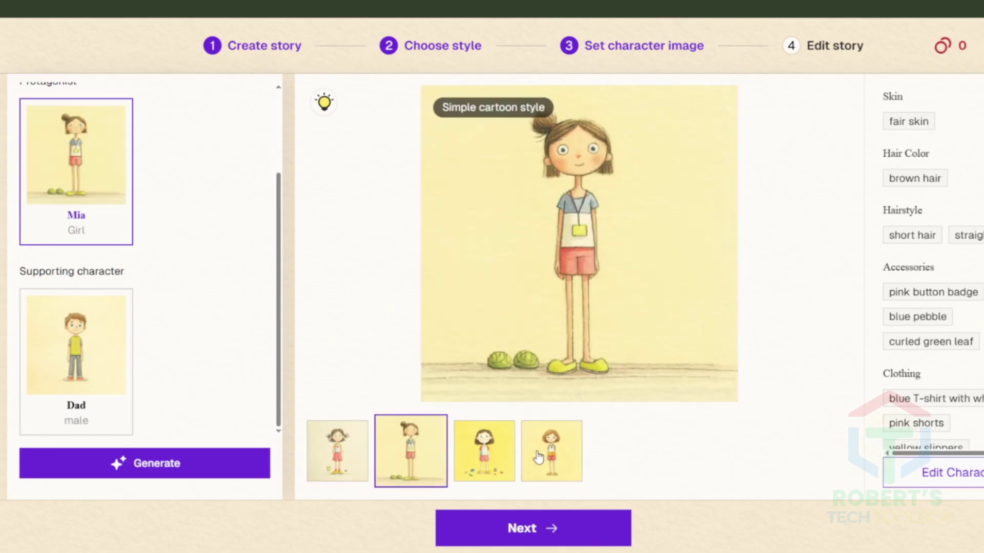
left_click(501, 458)
left_click(551, 451)
left_click(337, 451)
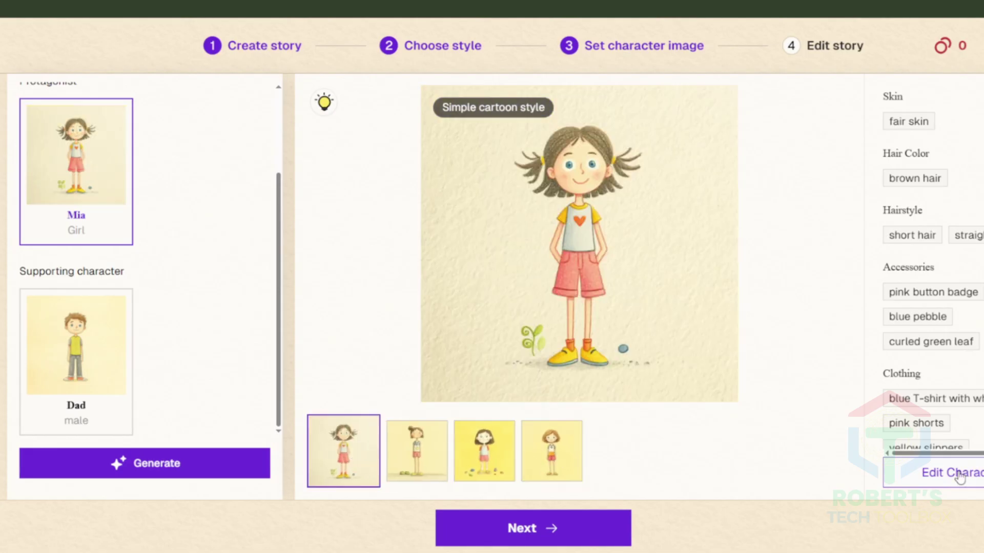
left_click(922, 472)
left_click_drag(725, 160, 700, 100)
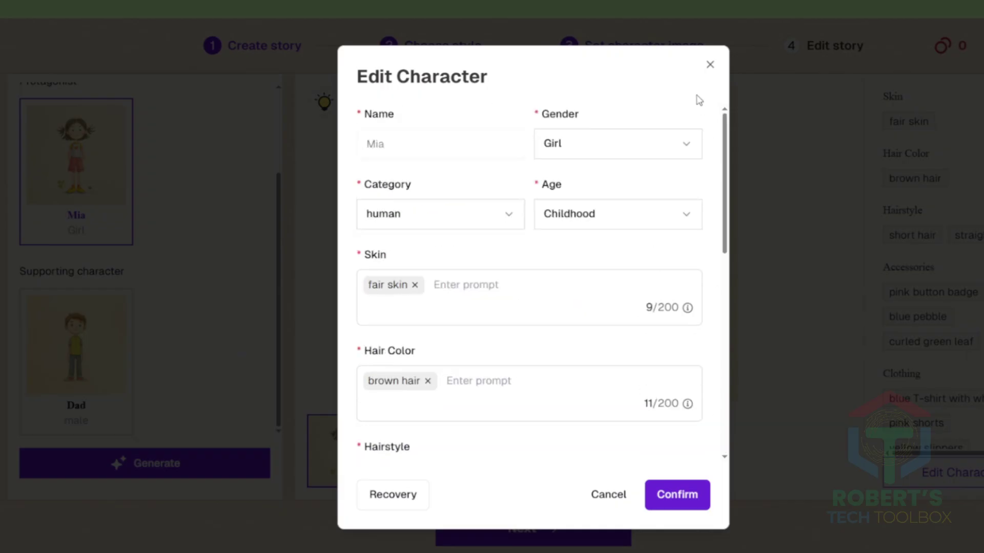
left_click(709, 65)
- Choose the bearded portrait for Dad
left_click(76, 348)
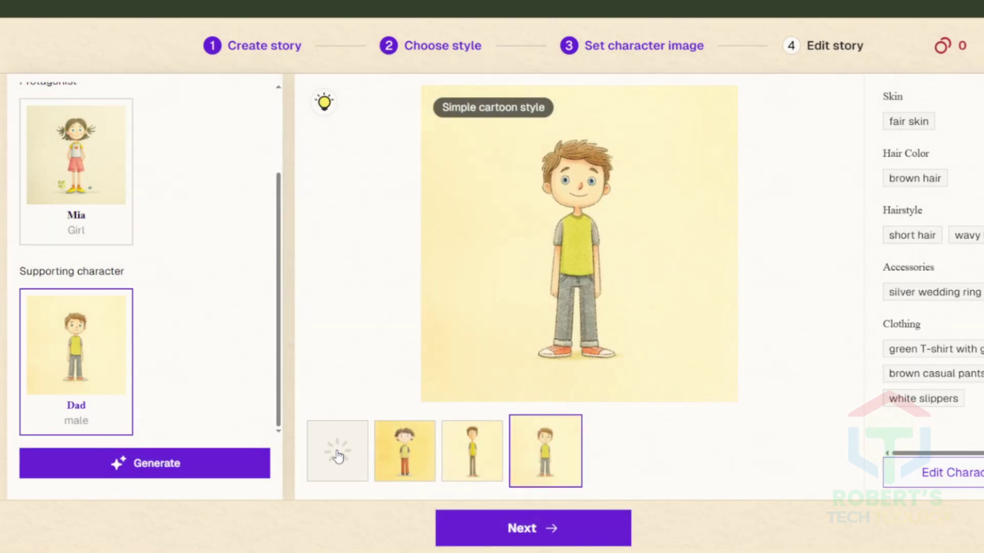
left_click(338, 455)
left_click(404, 436)
left_click(484, 450)
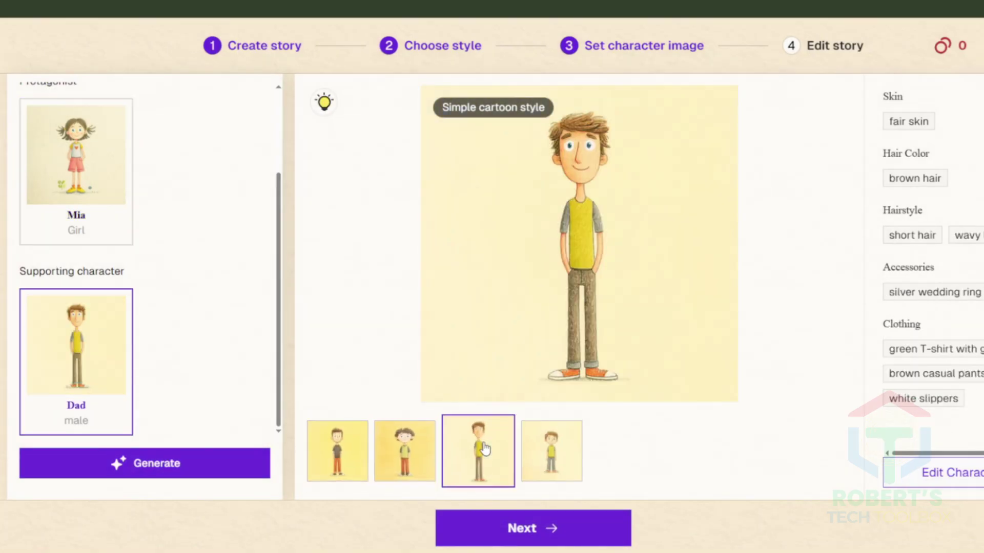
- Generate the storyboards and build the 17-page book from them
left_click(523, 528)
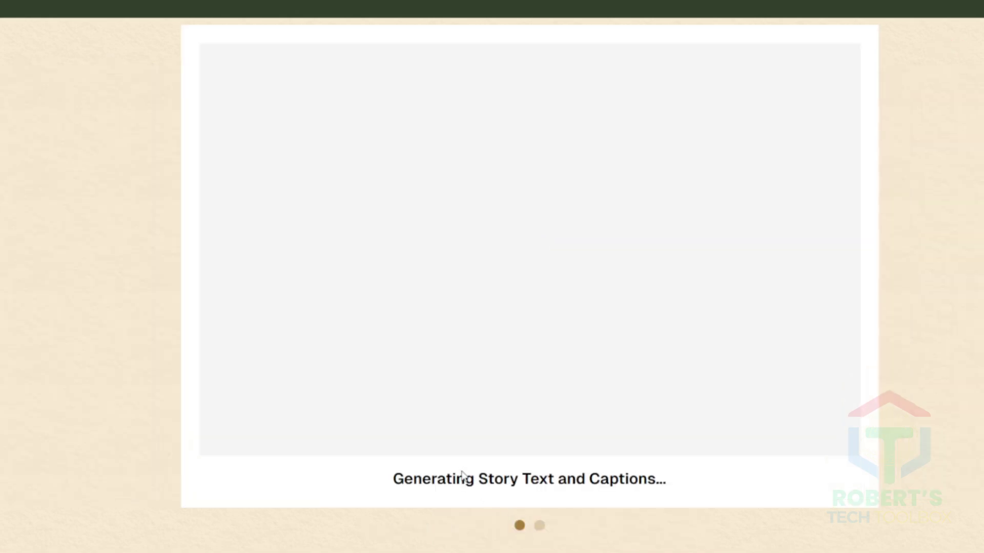
scroll(417, 409, "down", 8)
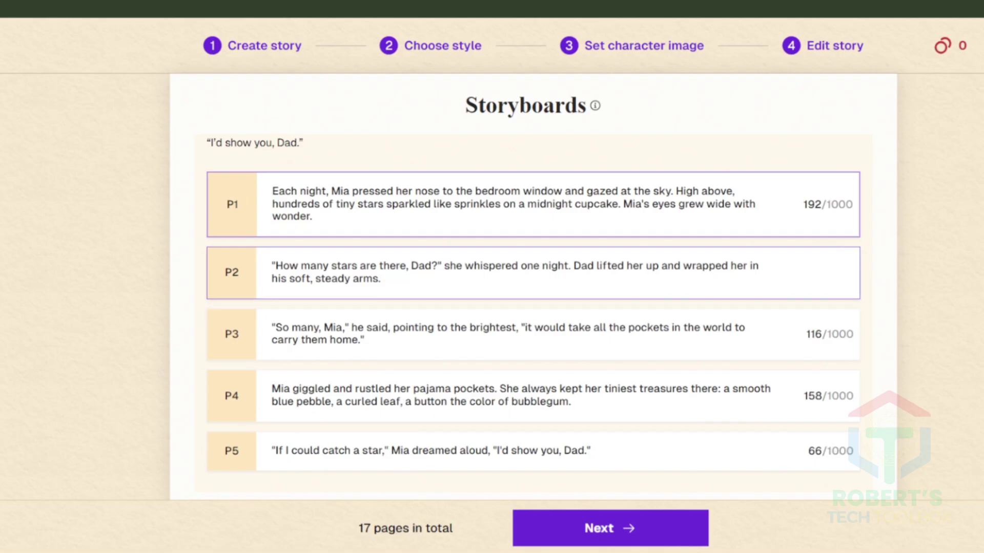
scroll(533, 308, "down", 15)
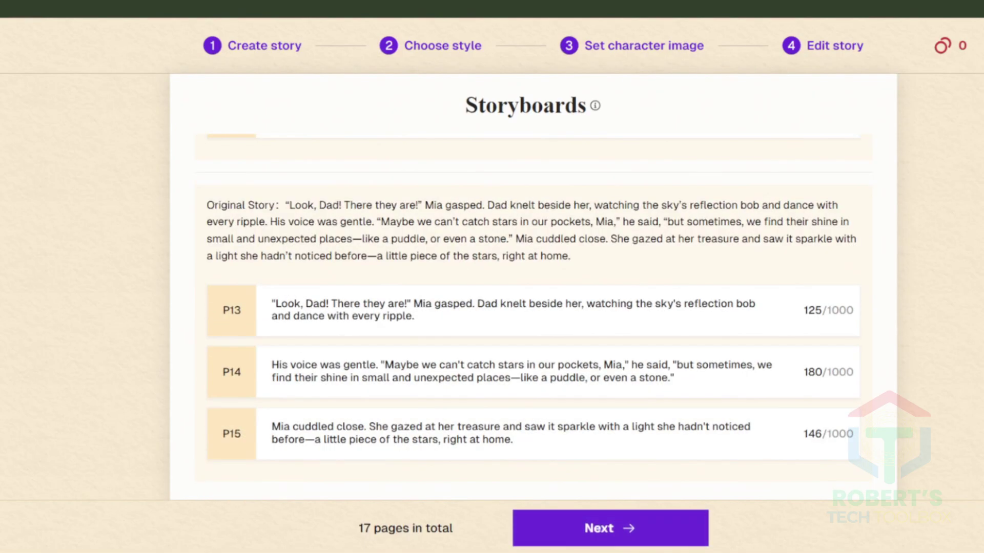
left_click(588, 528)
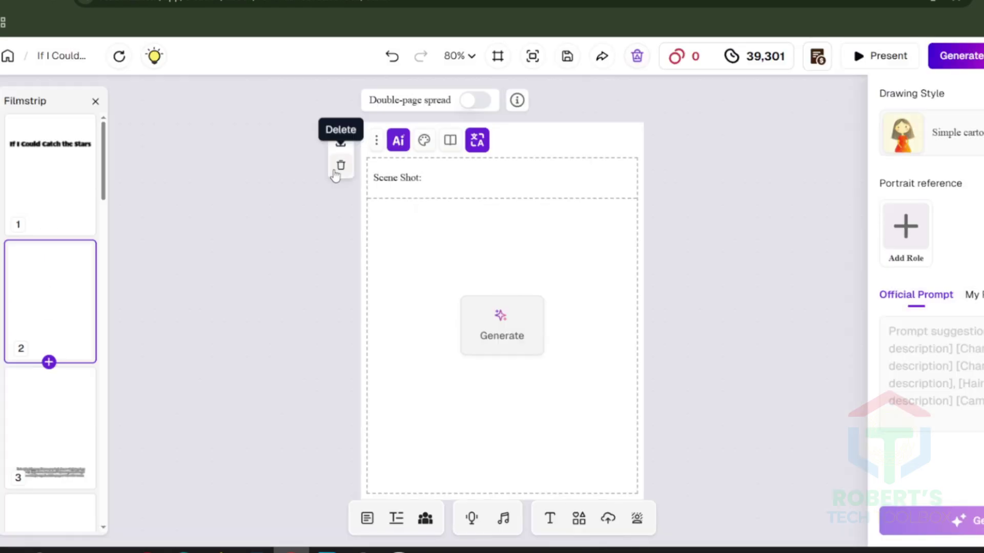
- Delete the extra page and set page 2's story text in Konkhmer Sleokchher
left_click(336, 168)
left_click(680, 333)
left_click(487, 439)
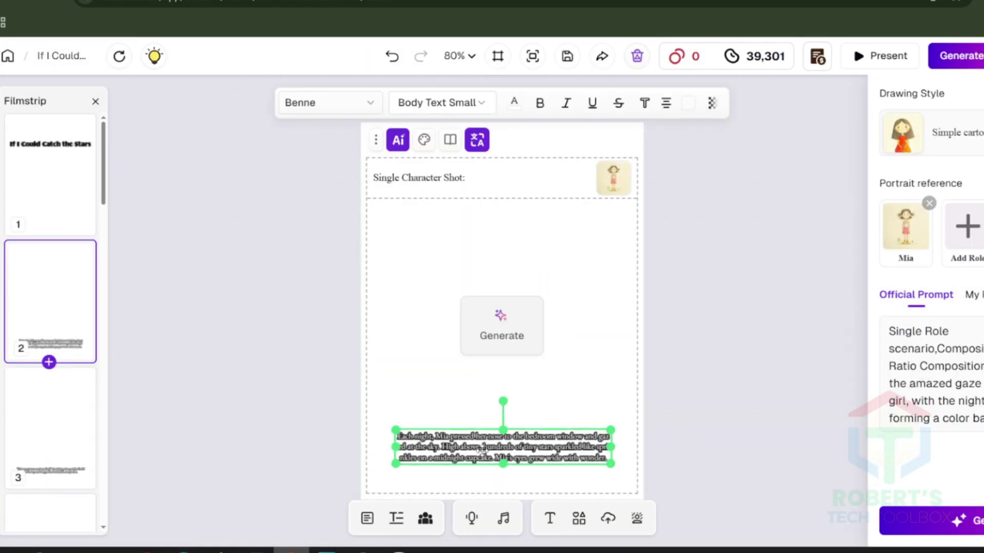
scroll(479, 451, "up", 1)
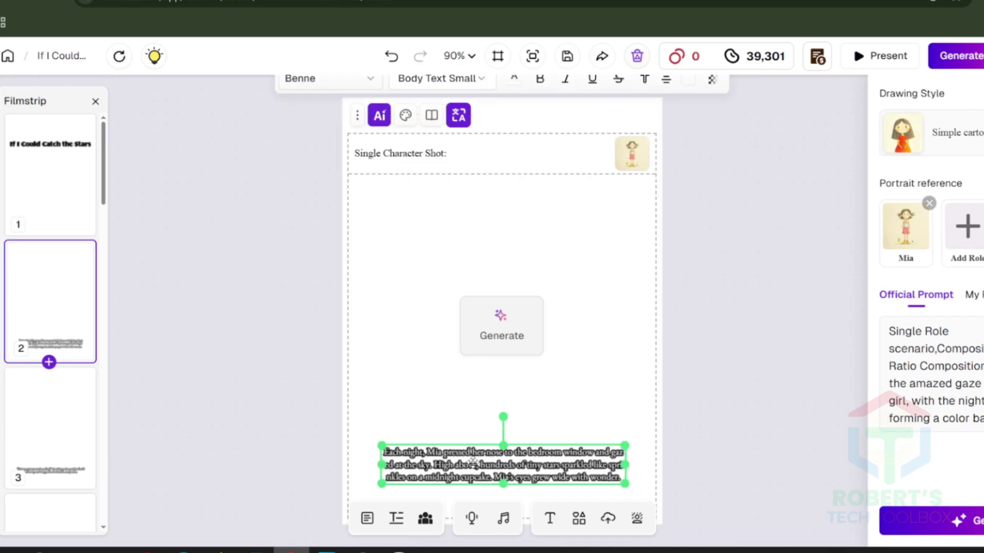
left_click(328, 79)
scroll(374, 329, "down", 3)
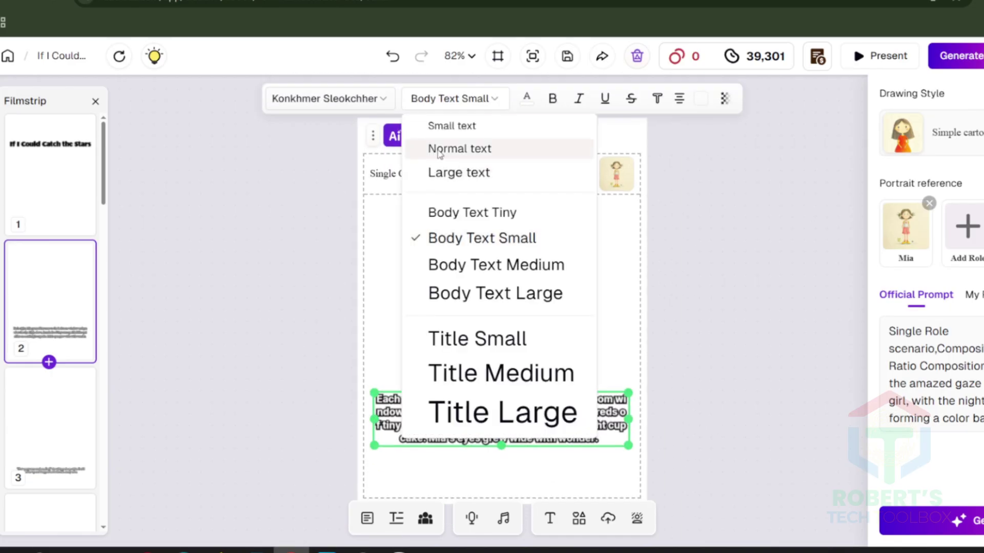
left_click(439, 153)
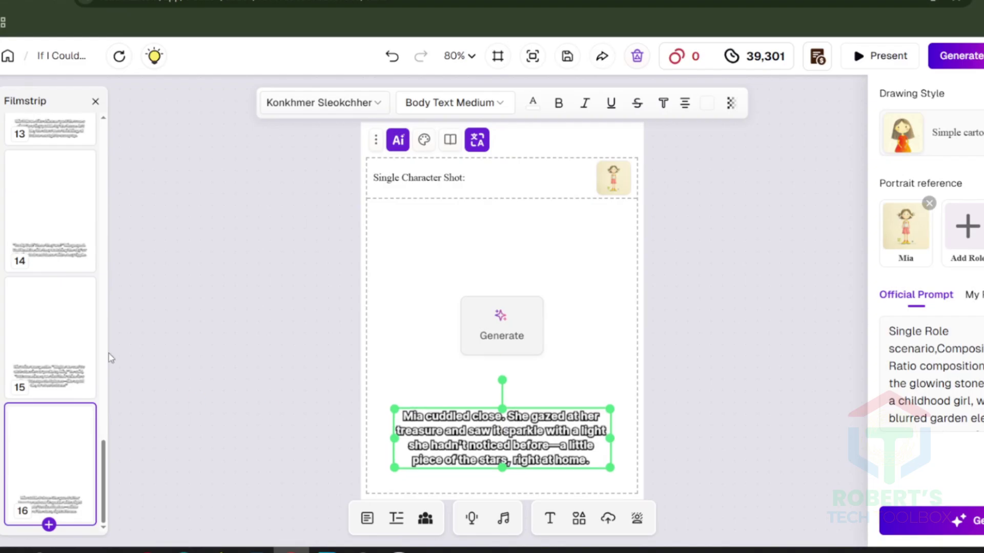
- Check page 15 and page 2's text, ending on the title cover page
left_click(89, 311)
scroll(57, 318, "up", 20)
left_click(64, 203)
left_click(53, 302)
left_click(500, 413)
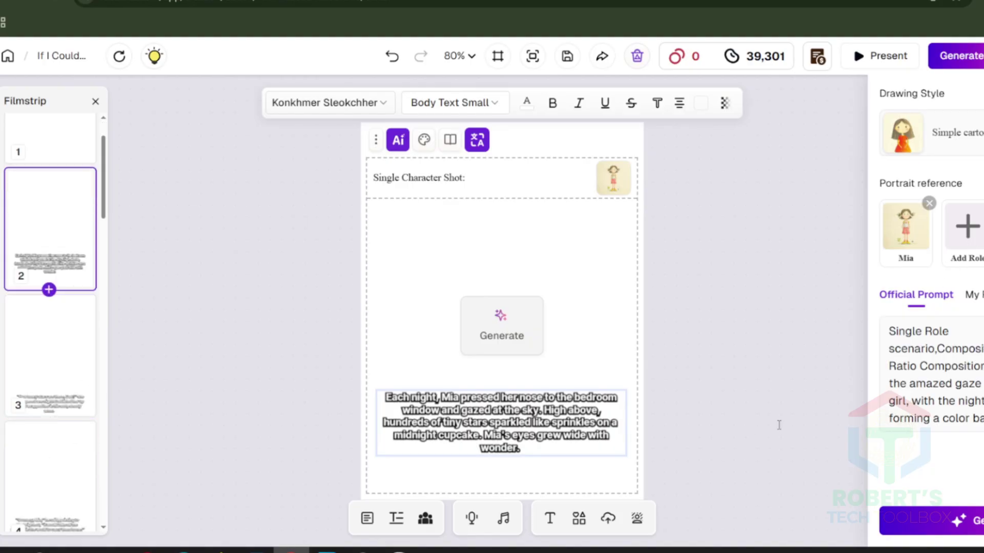
left_click(41, 178)
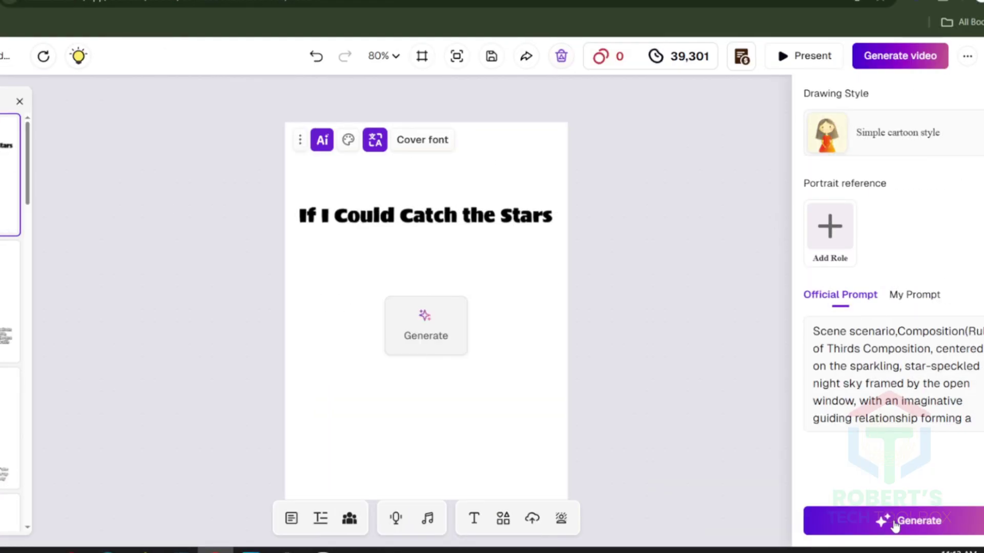
- Generate page illustrations, swap in an alternative for page 2, and regenerate page 9's
left_click(970, 522)
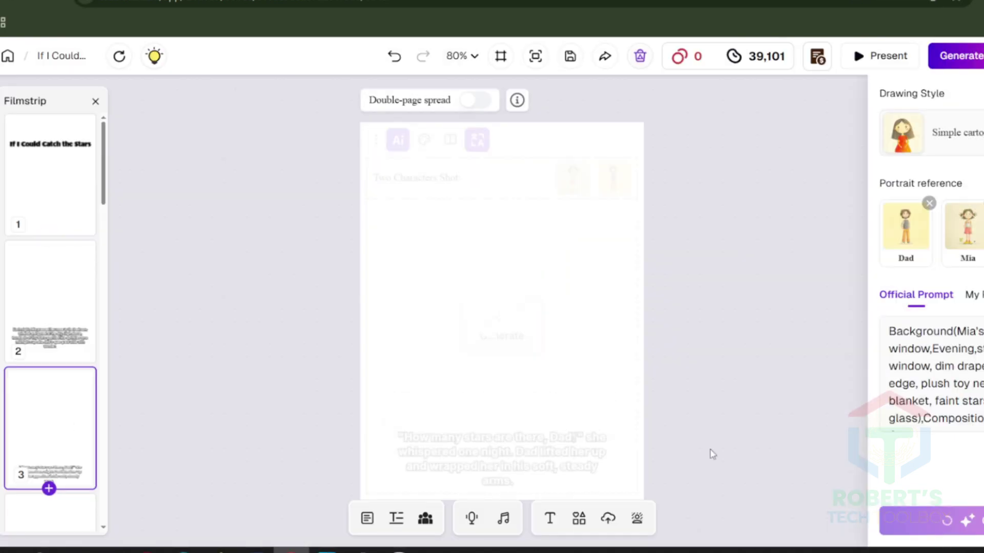
left_click(60, 287)
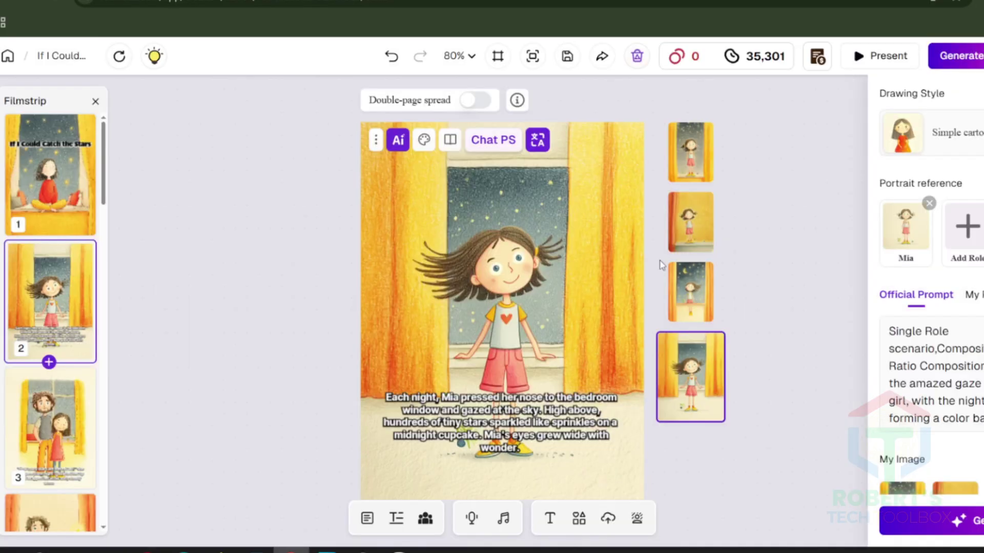
left_click(689, 290)
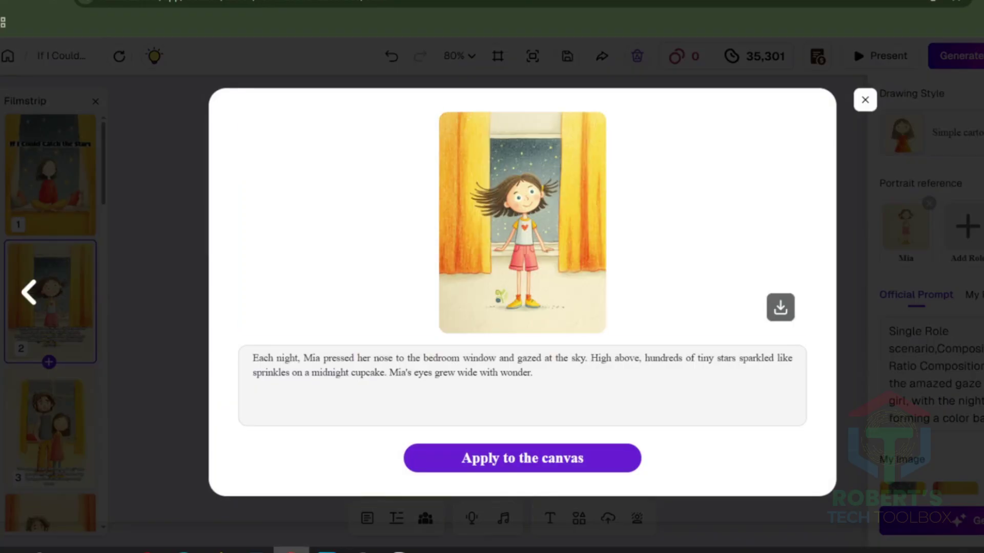
left_click(543, 464)
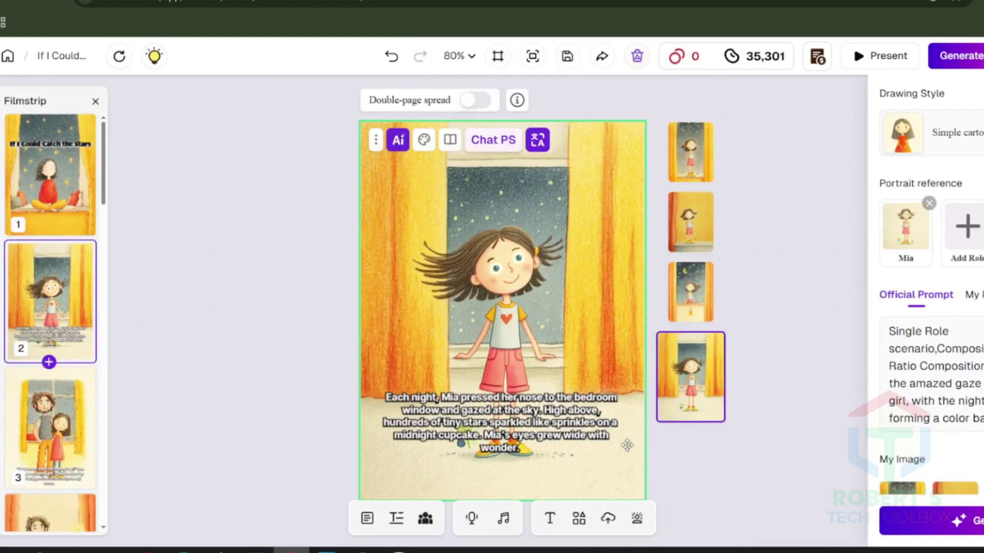
scroll(55, 263, "down", 15)
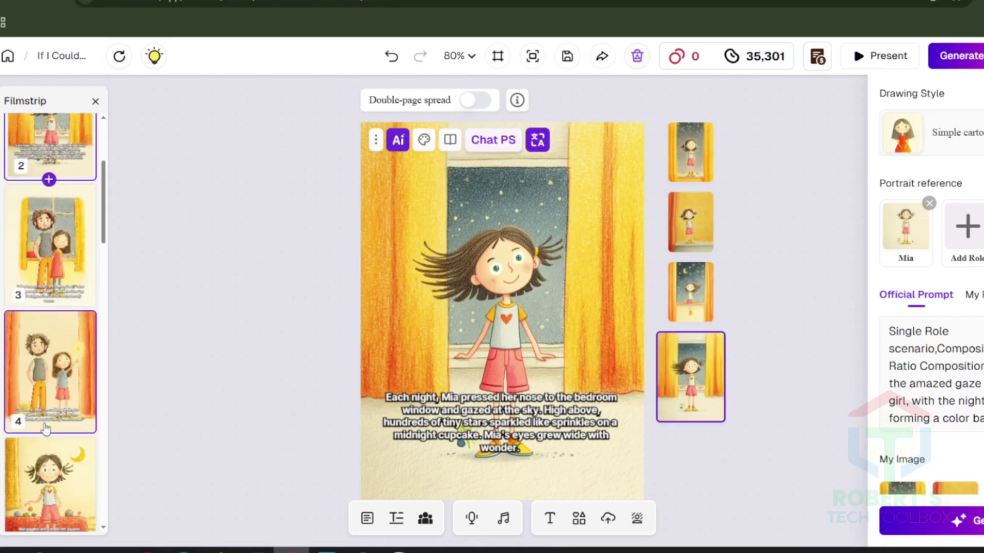
left_click(55, 262)
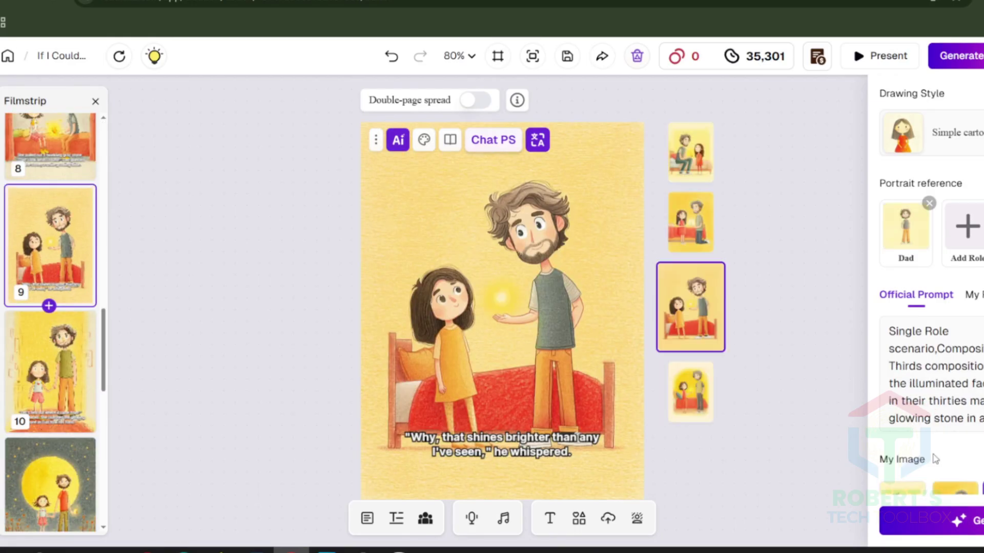
left_click(932, 520)
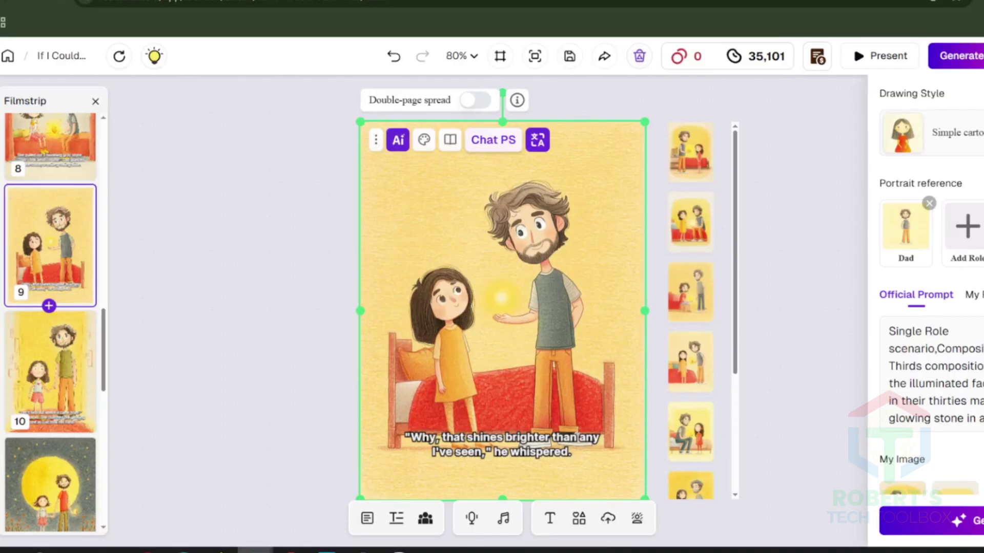
- Review pages 11, 13, 14 and 16, then present the book full screen
scroll(56, 359, "down", 3)
left_click(62, 358)
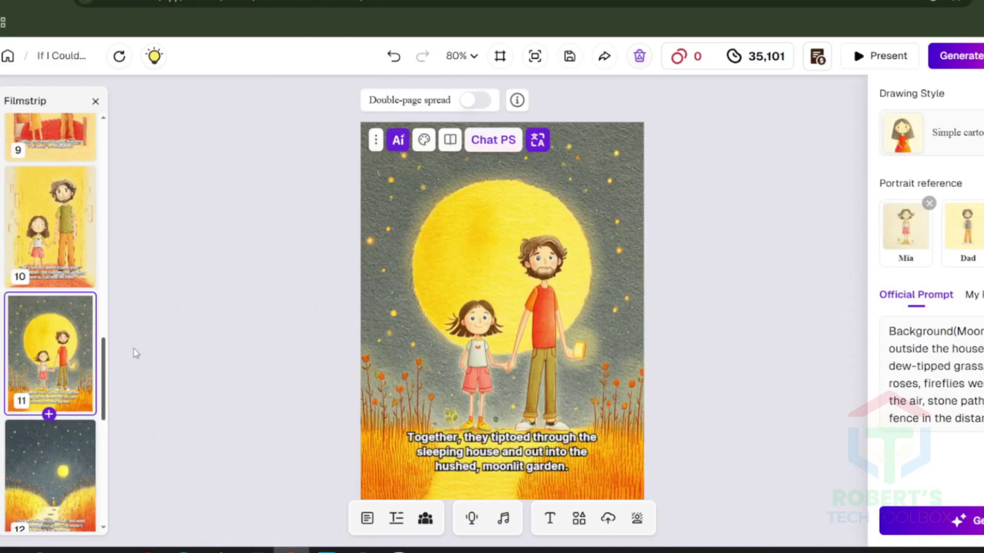
scroll(58, 454, "down", 4)
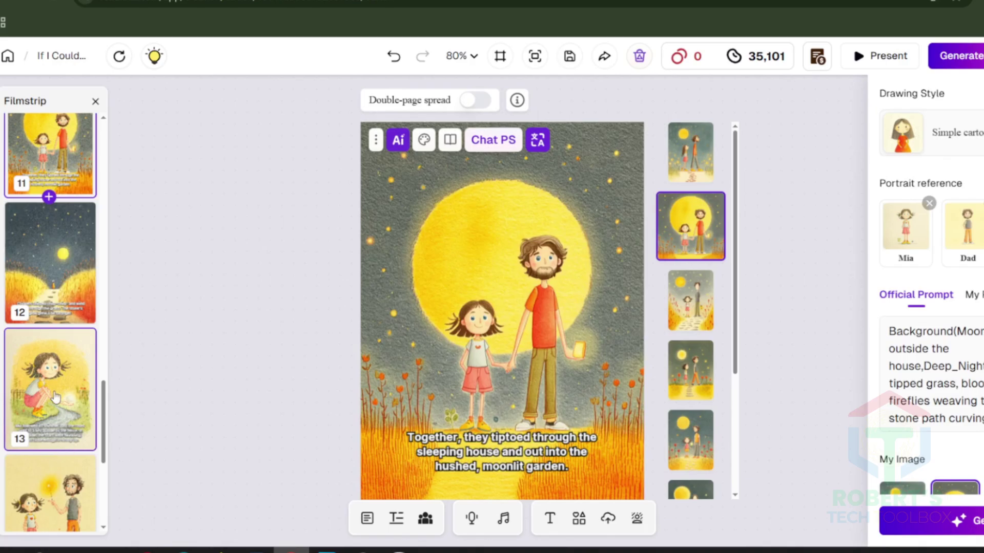
left_click(55, 397)
scroll(65, 443, "down", 2)
left_click(72, 451)
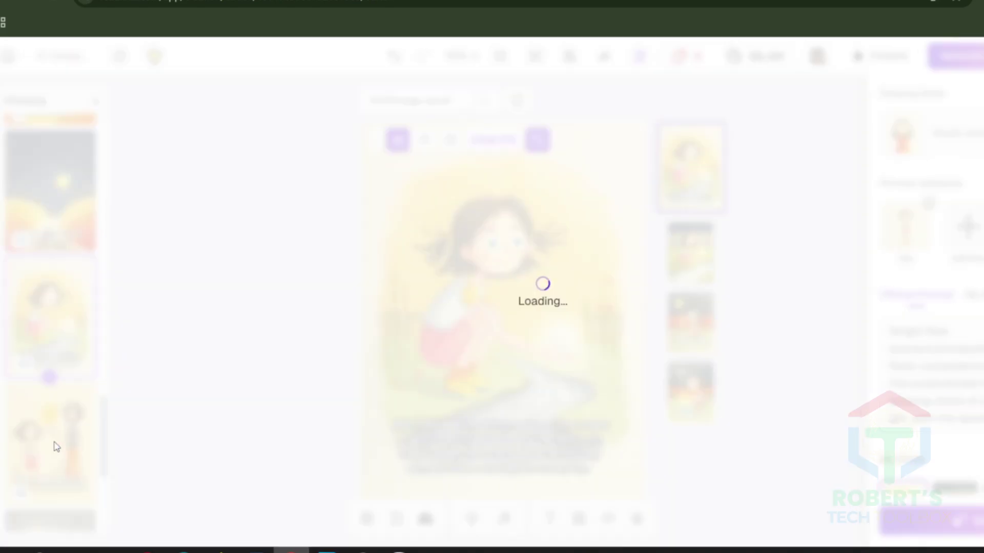
scroll(62, 450, "down", 4)
left_click(58, 451)
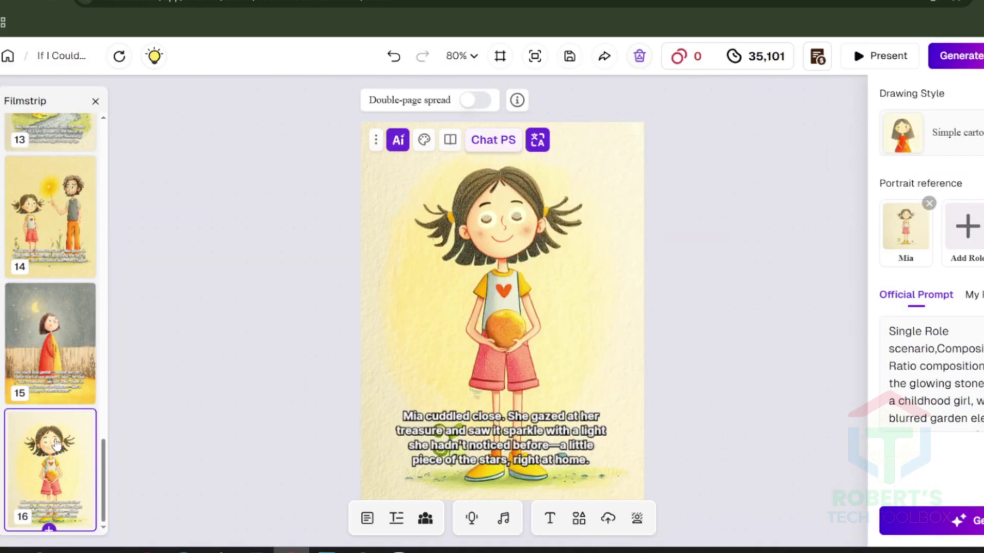
scroll(48, 380, "up", 5)
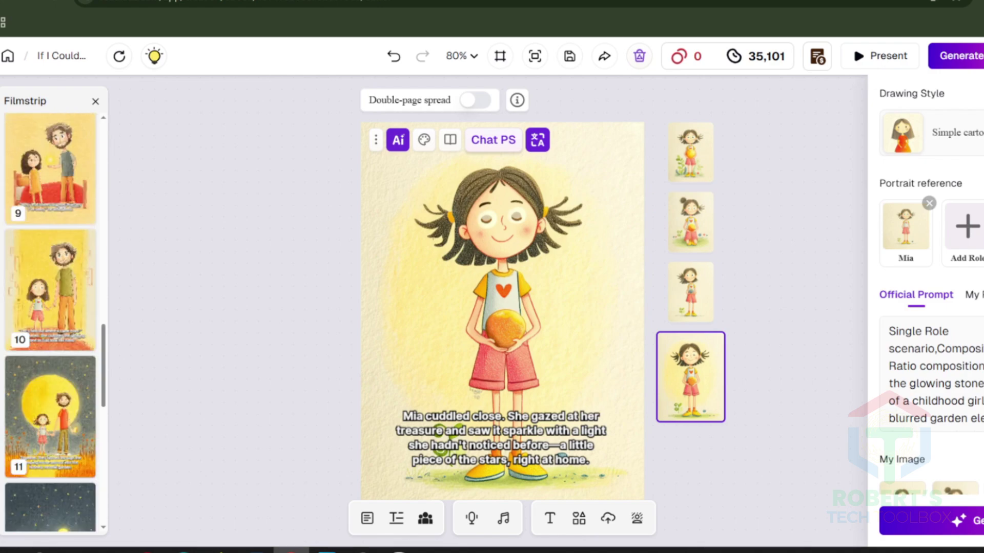
left_click(879, 55)
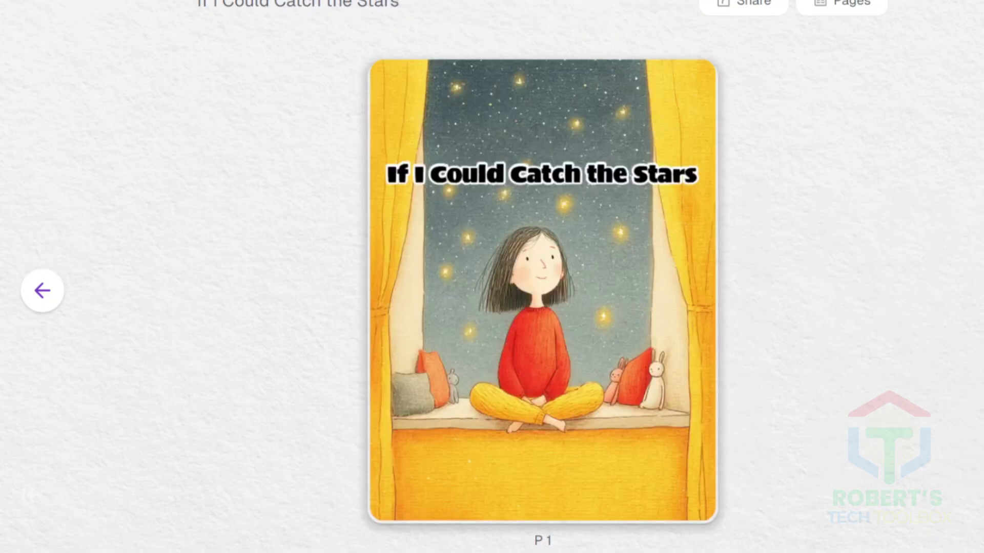
- Page through the presentation to the end, exit it, and export the book as PDF
key("Right")
key("Right")
key("Right")
key("Right")
key("Right")
key("Right")
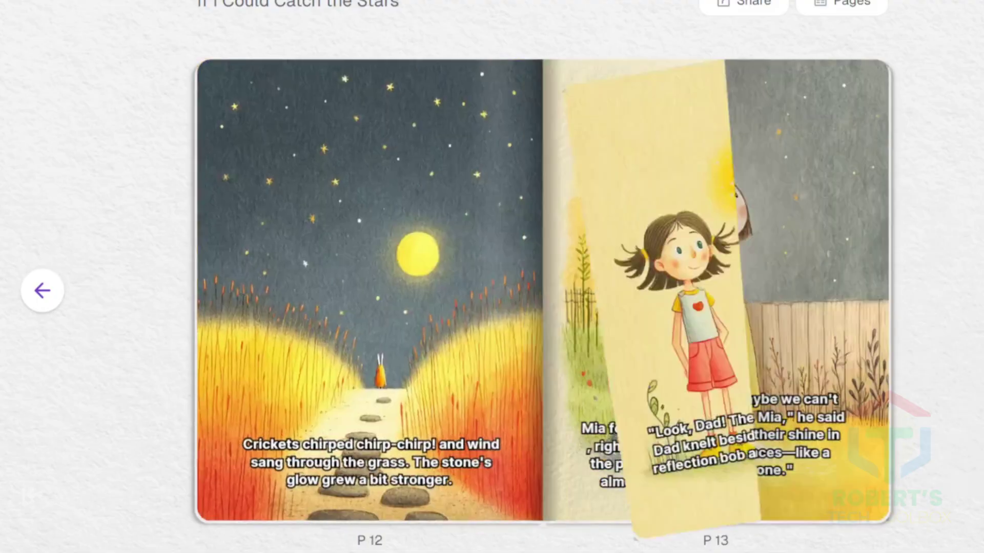
key("Right")
key("Escape")
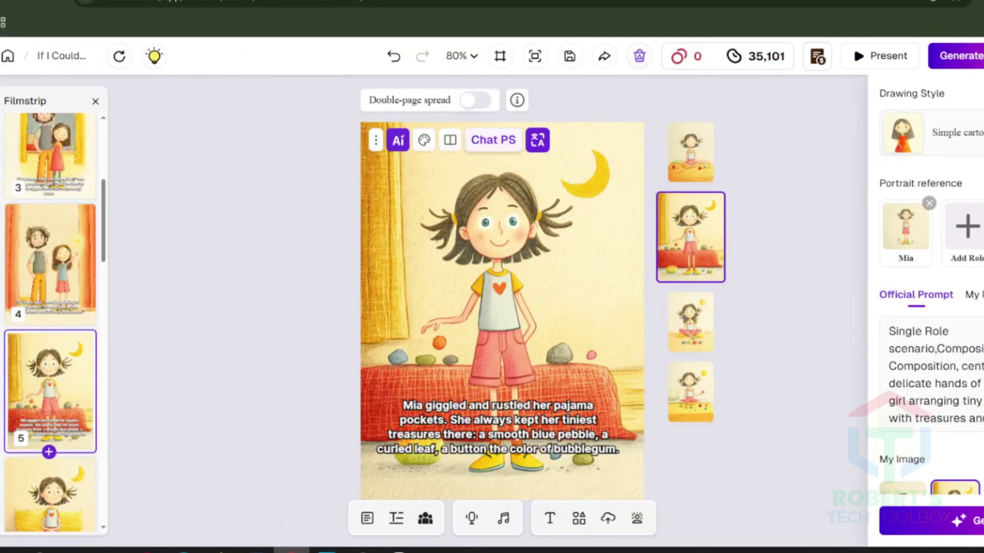
left_click(932, 149)
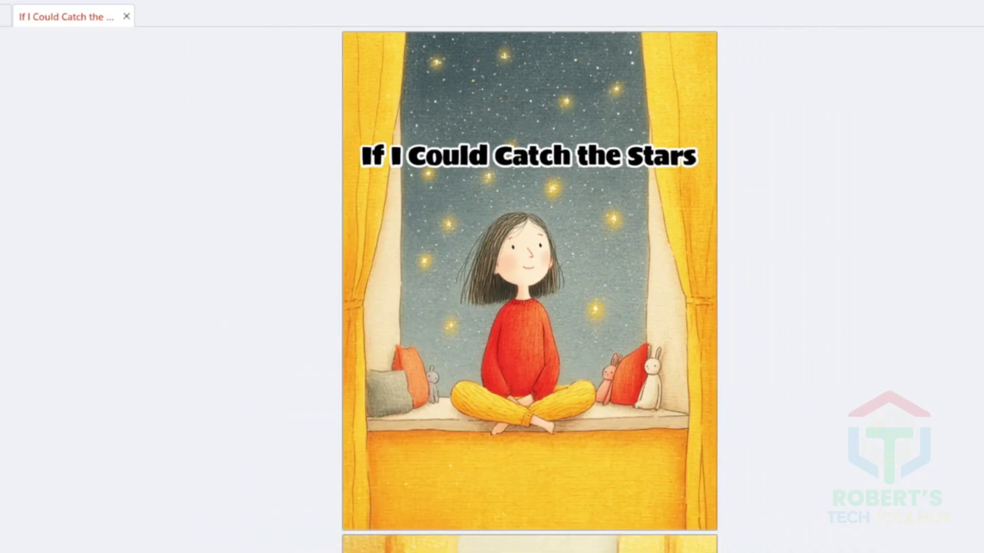
- Open Print Books, preview the book, and start ordering a printed copy
scroll(871, 408, "down", 10)
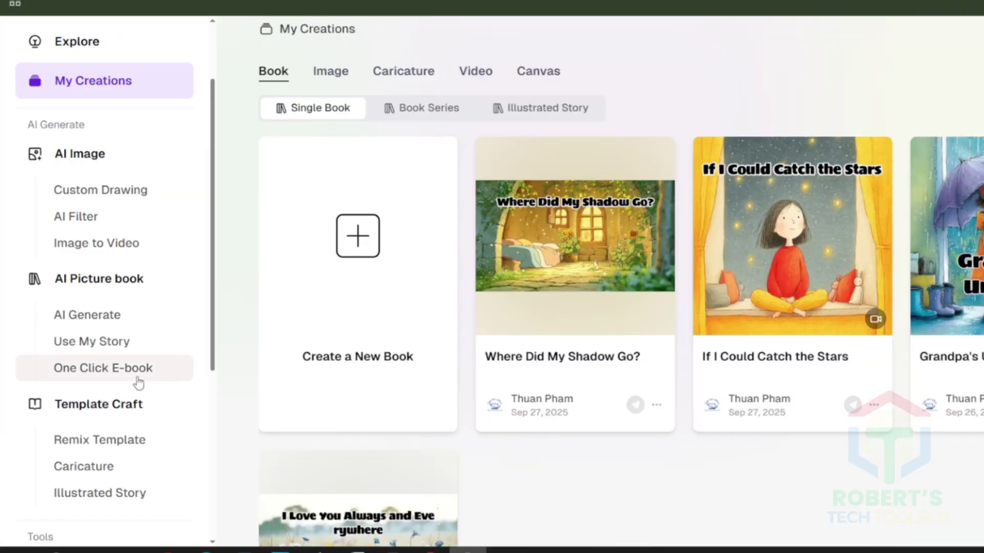
scroll(136, 380, "down", 5)
left_click(100, 392)
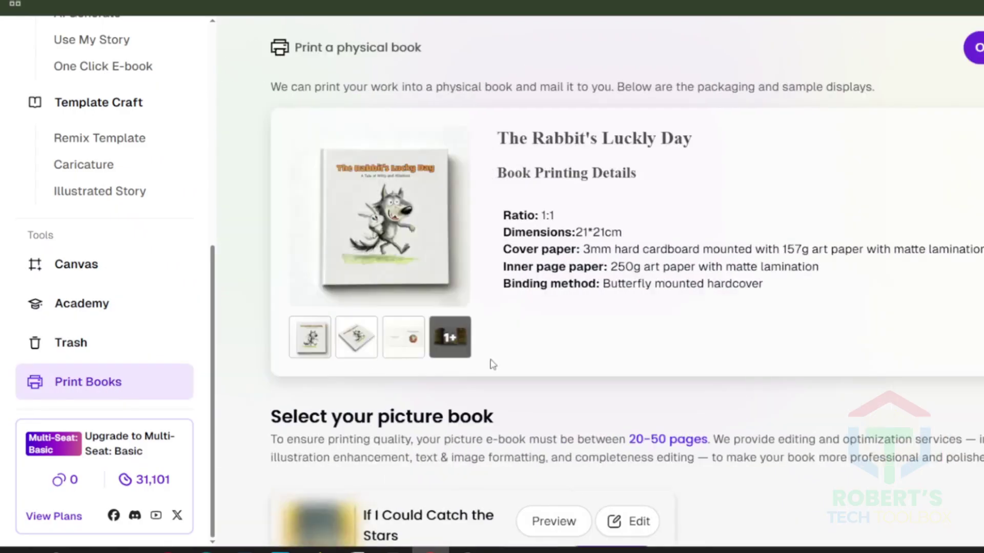
scroll(610, 453, "down", 3)
left_click(552, 382)
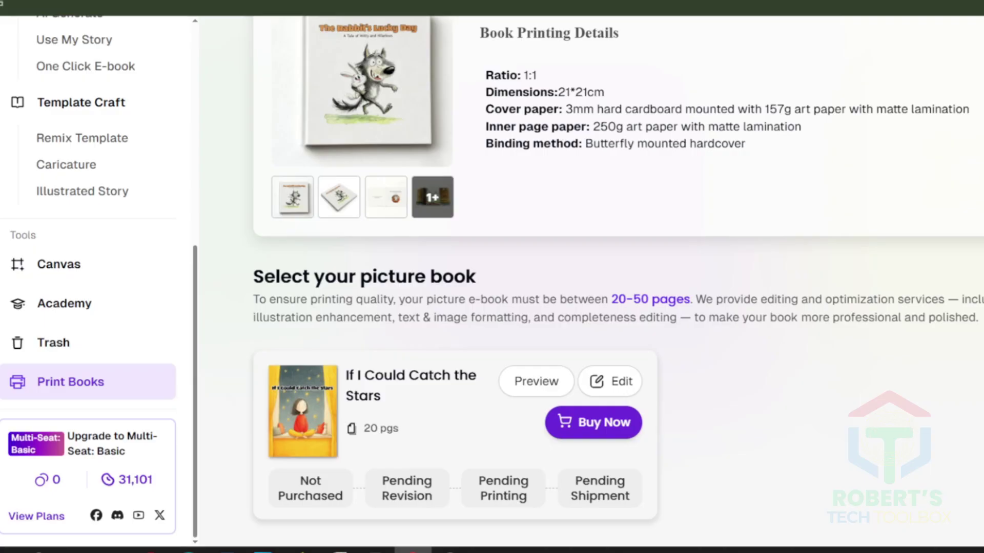
left_click(592, 422)
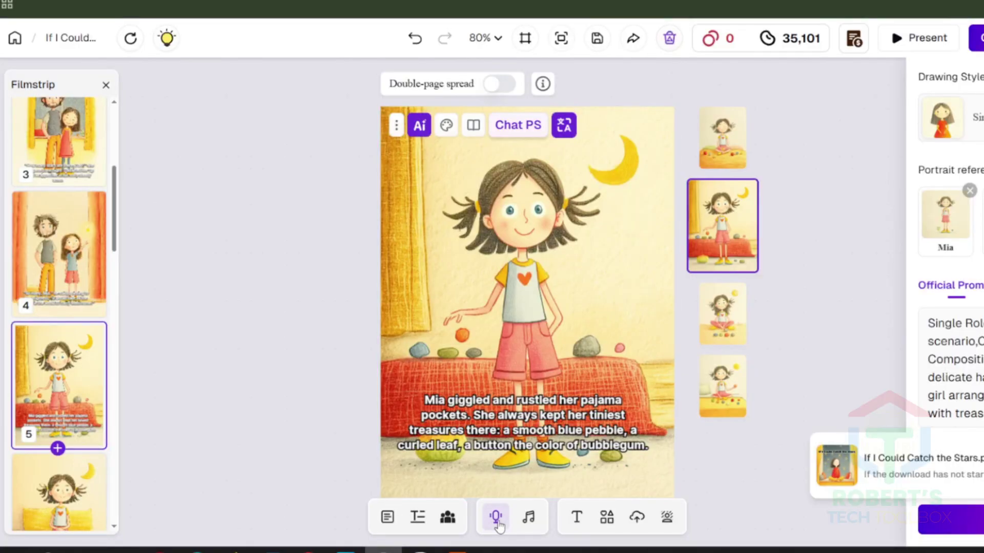
- Choose the News Anchor narrator voice from the voice library
left_click(496, 517)
left_click(273, 236)
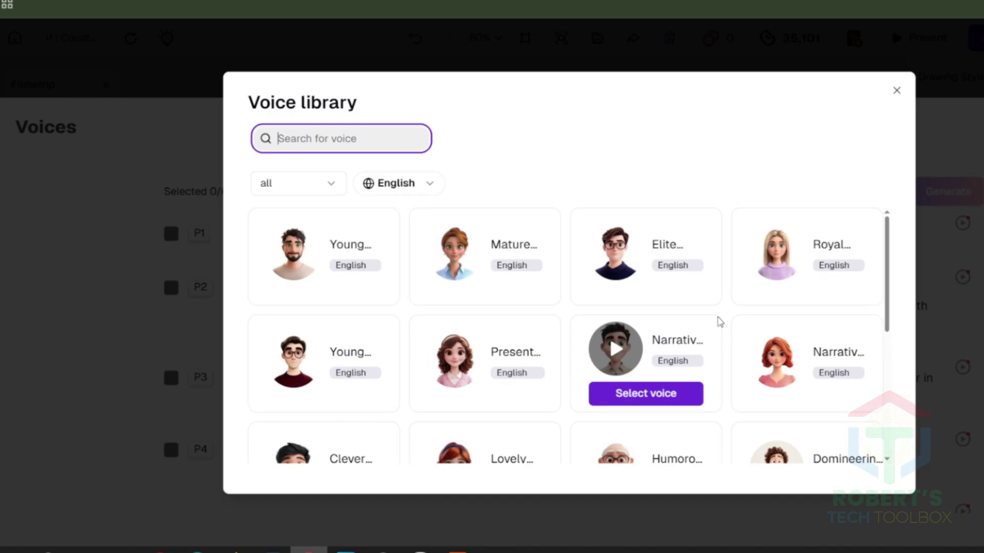
key("Escape")
left_click(808, 199)
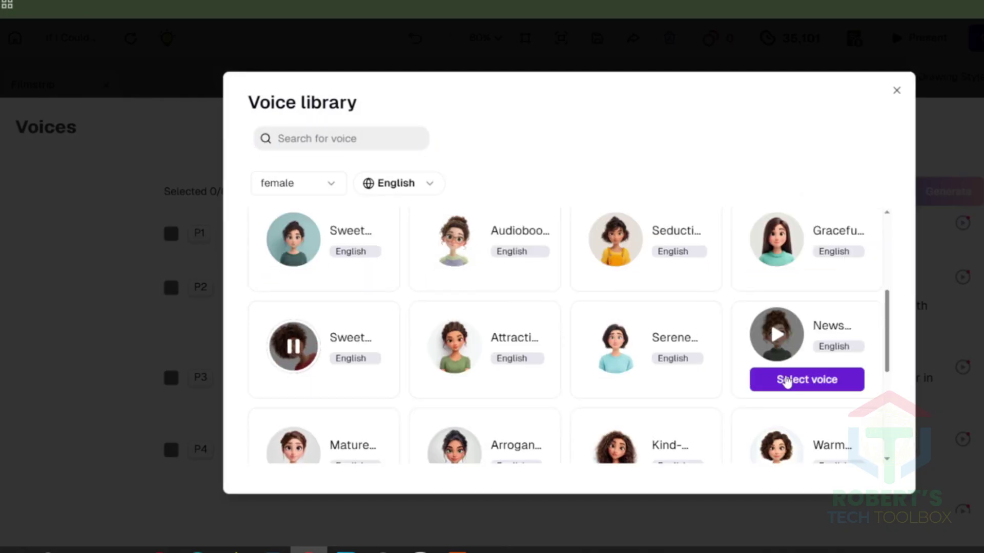
left_click(786, 378)
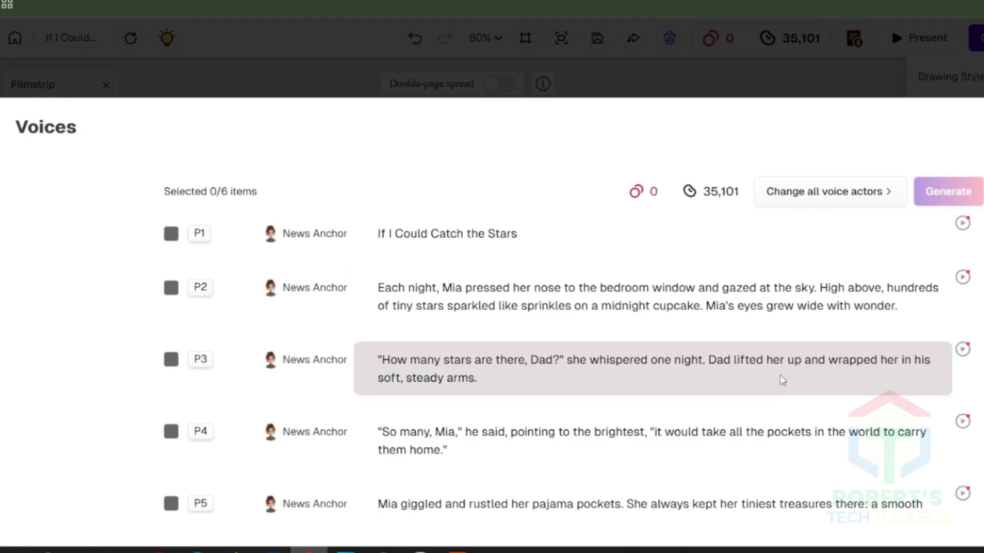
- Include pages P1 through P6 in the narration
left_click(171, 234)
left_click(171, 287)
left_click(171, 359)
left_click(171, 432)
left_click(171, 503)
scroll(171, 502, "down", 1)
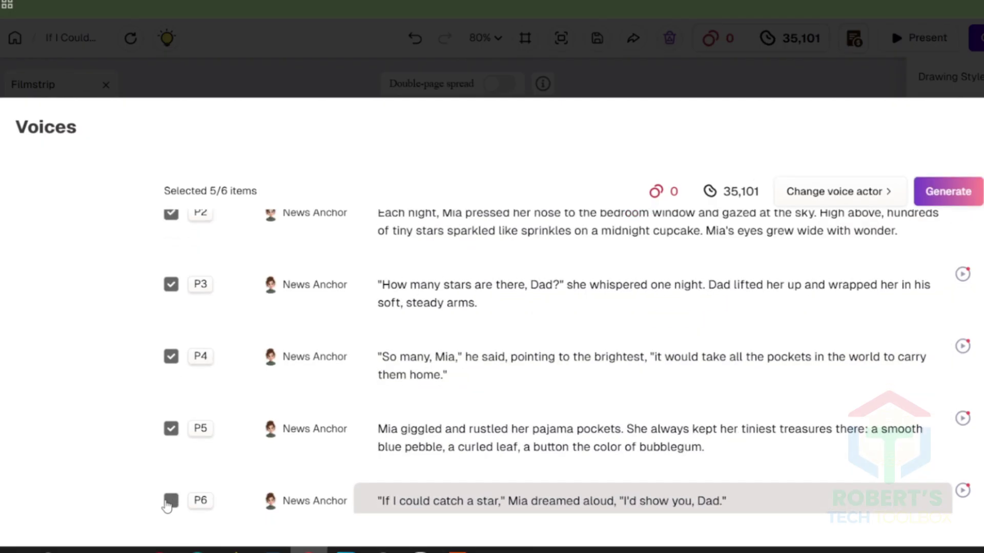
left_click(171, 500)
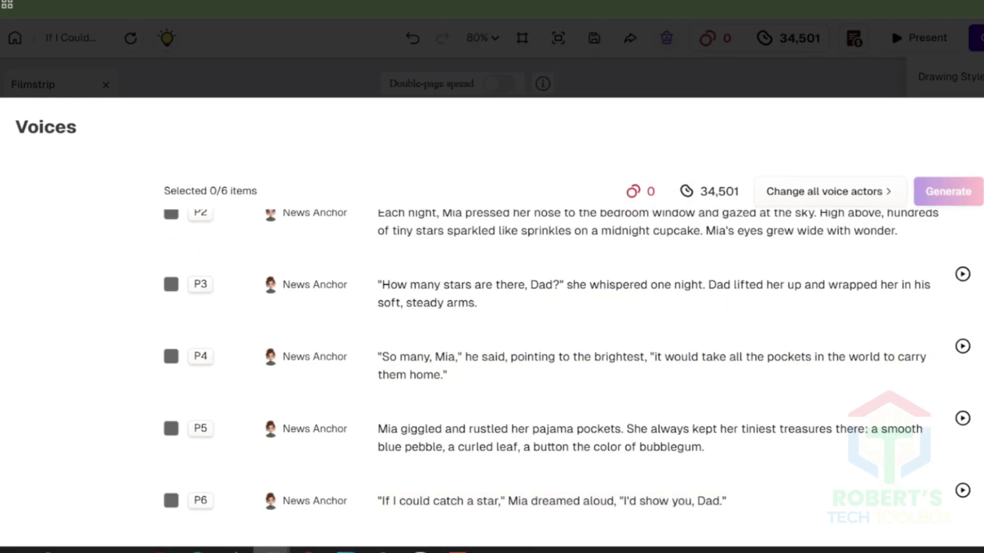
- Filter the background music to Romance and start turning the book into a video
left_click(537, 524)
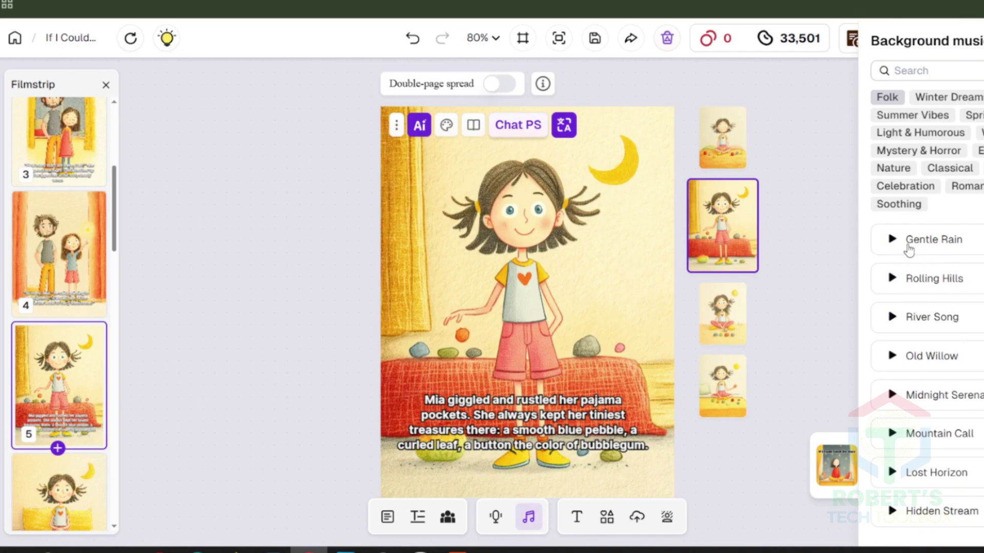
scroll(908, 250, "down", 5)
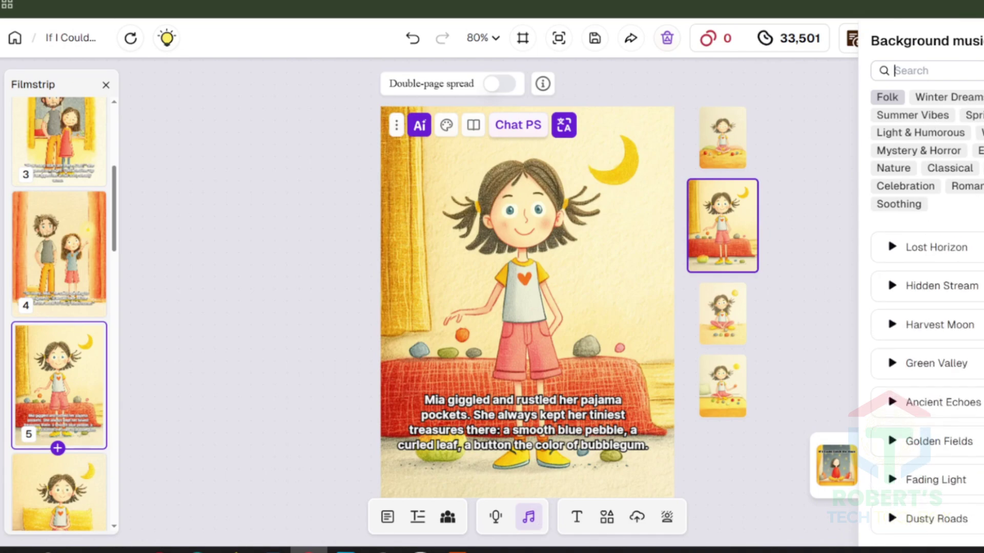
left_click(952, 191)
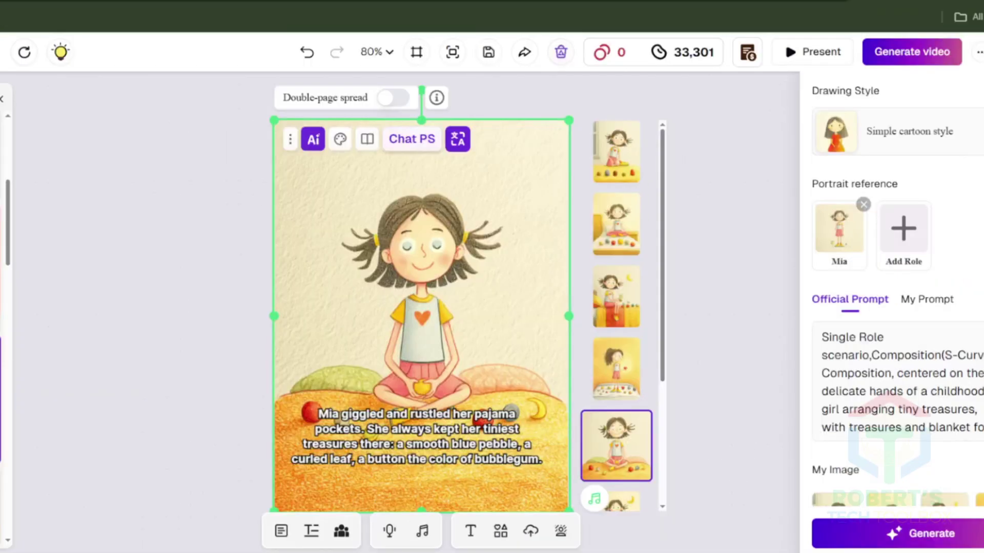
left_click(902, 53)
- Generate the 'If I Could Catch the Stars' video with random effects, animation and music, then play it full screen
left_click(744, 177)
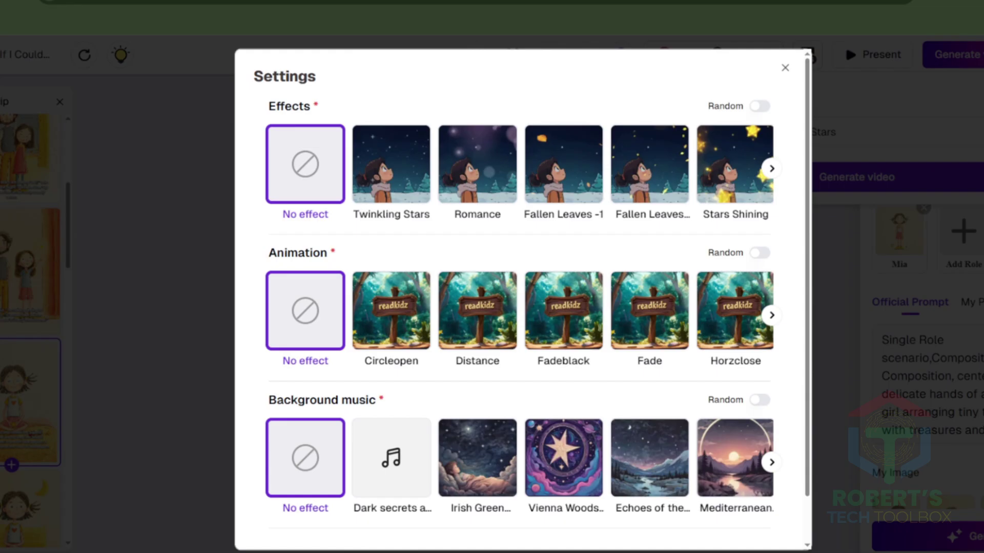
scroll(523, 297, "down", 1)
scroll(523, 297, "up", 1)
left_click(760, 106)
left_click(760, 252)
scroll(754, 360, "down", 1)
left_click(758, 350)
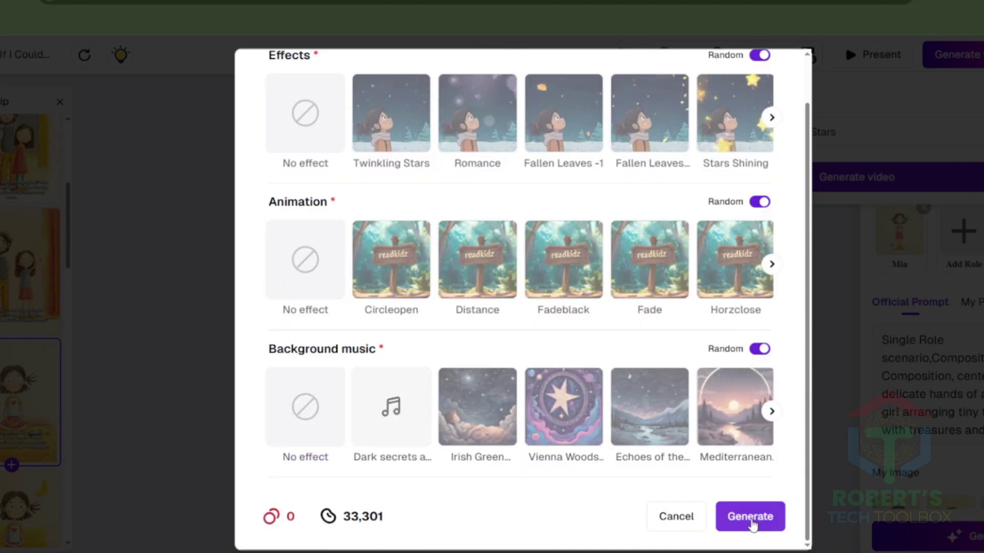
left_click(750, 518)
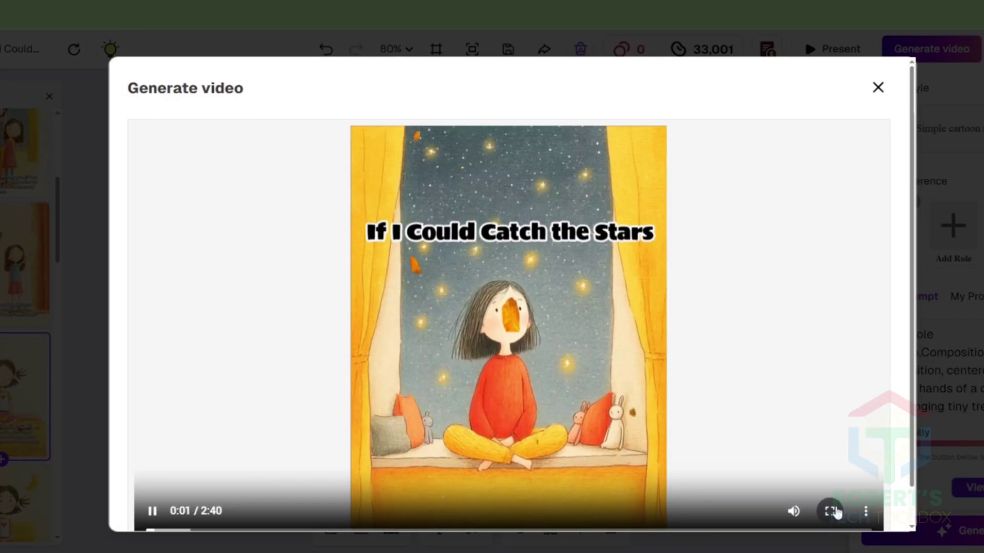
left_click(831, 512)
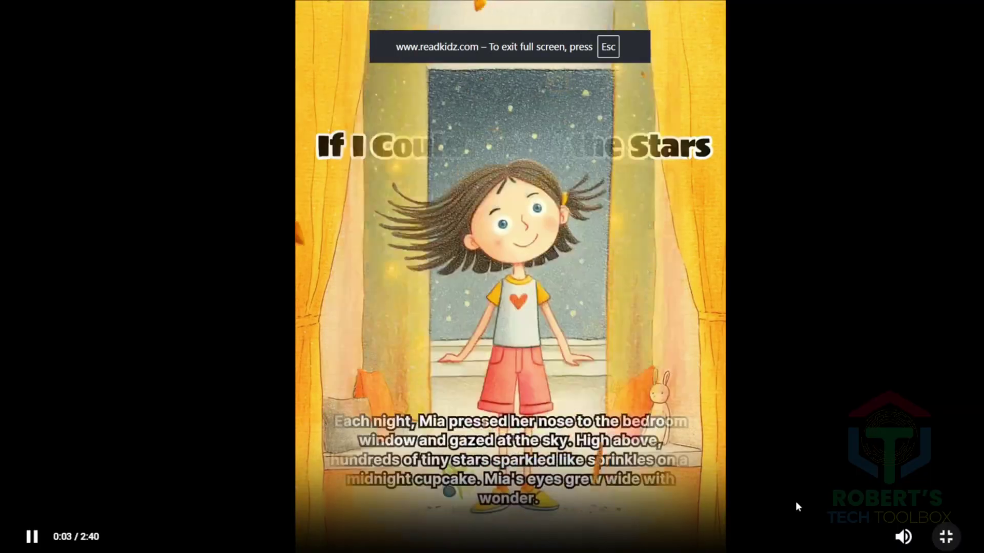